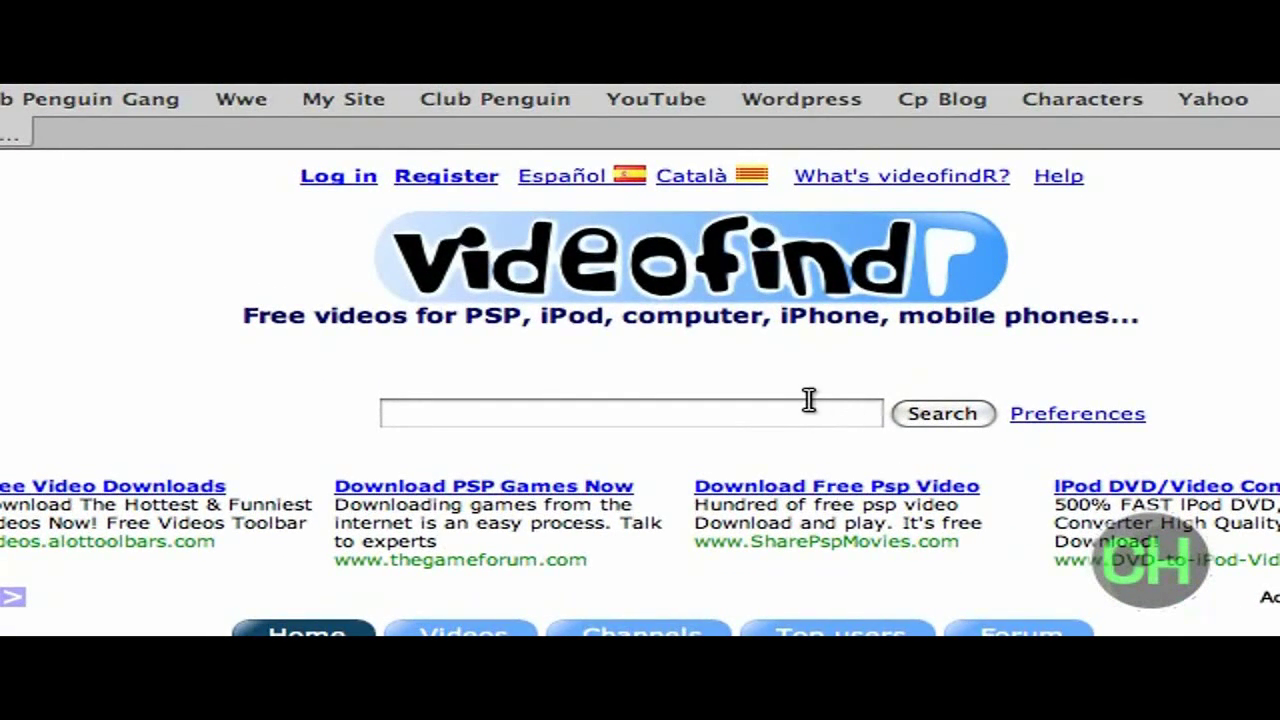
Search the video site for "Funny Pig".
{"action": "left_click", "coordinate": [767, 416]}
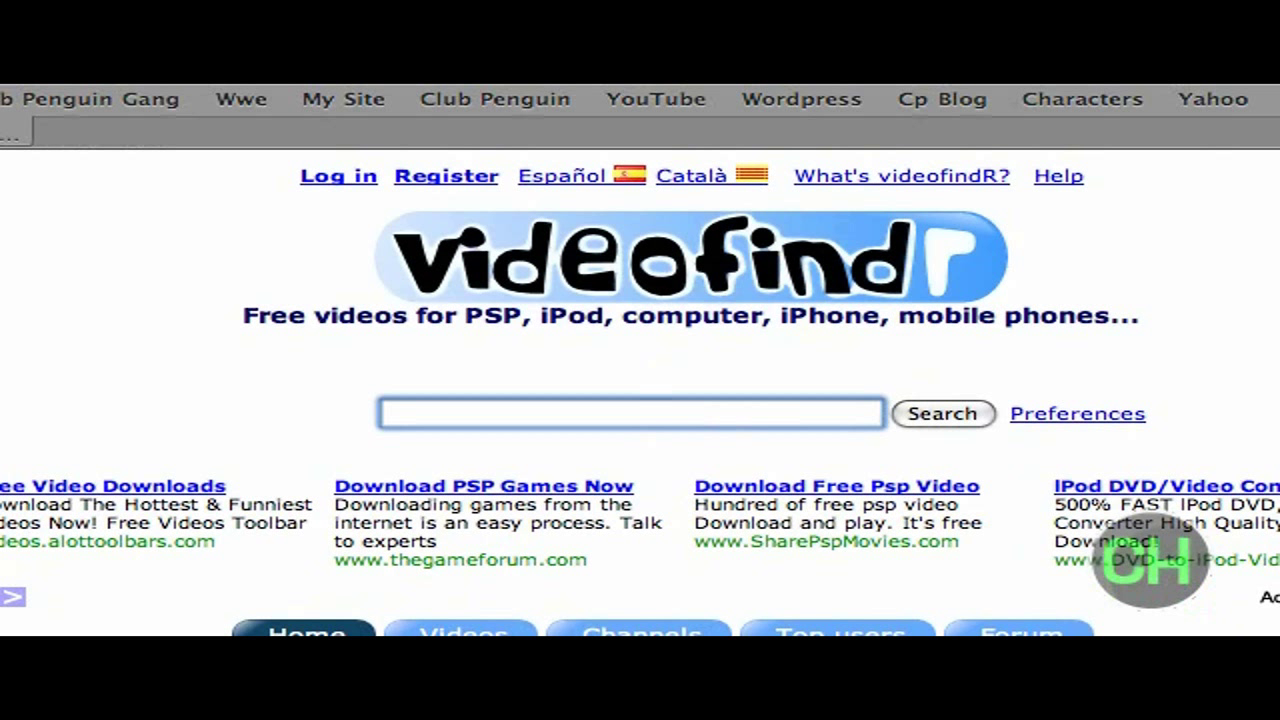
{"action": "type", "text": "P"}
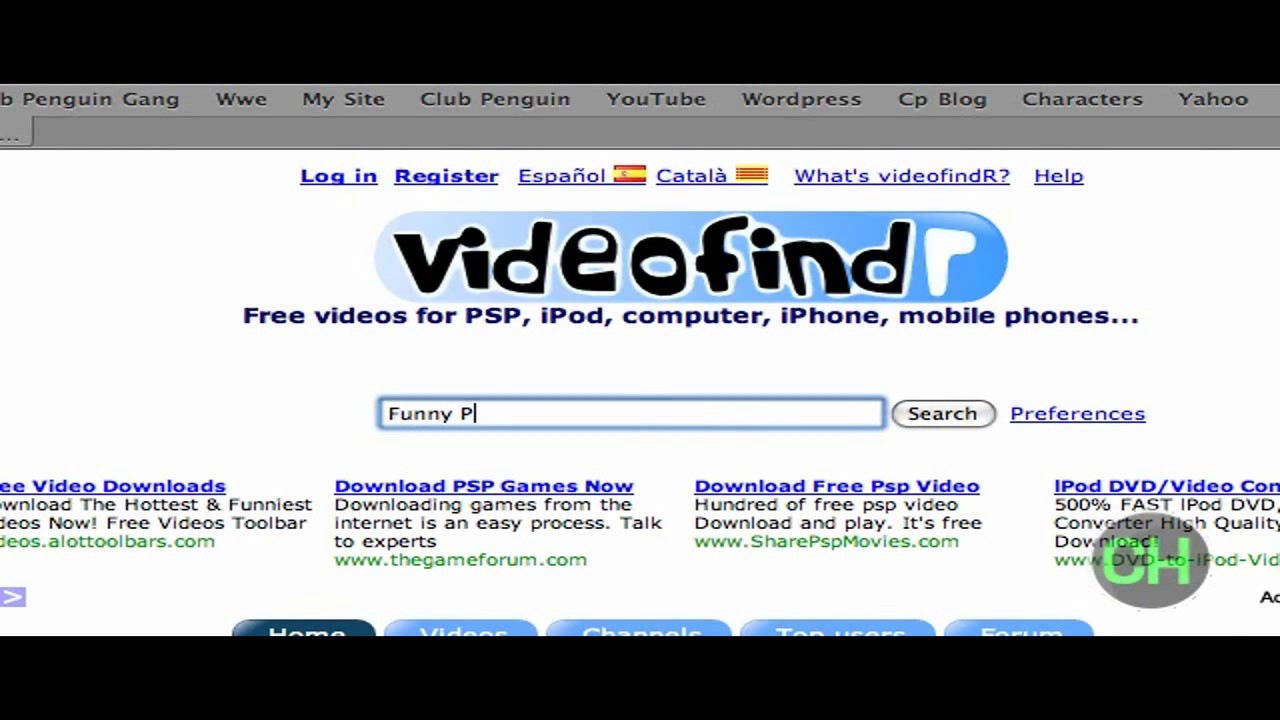
{"action": "type", "text": "ig"}
{"action": "left_click", "coordinate": [928, 414]}
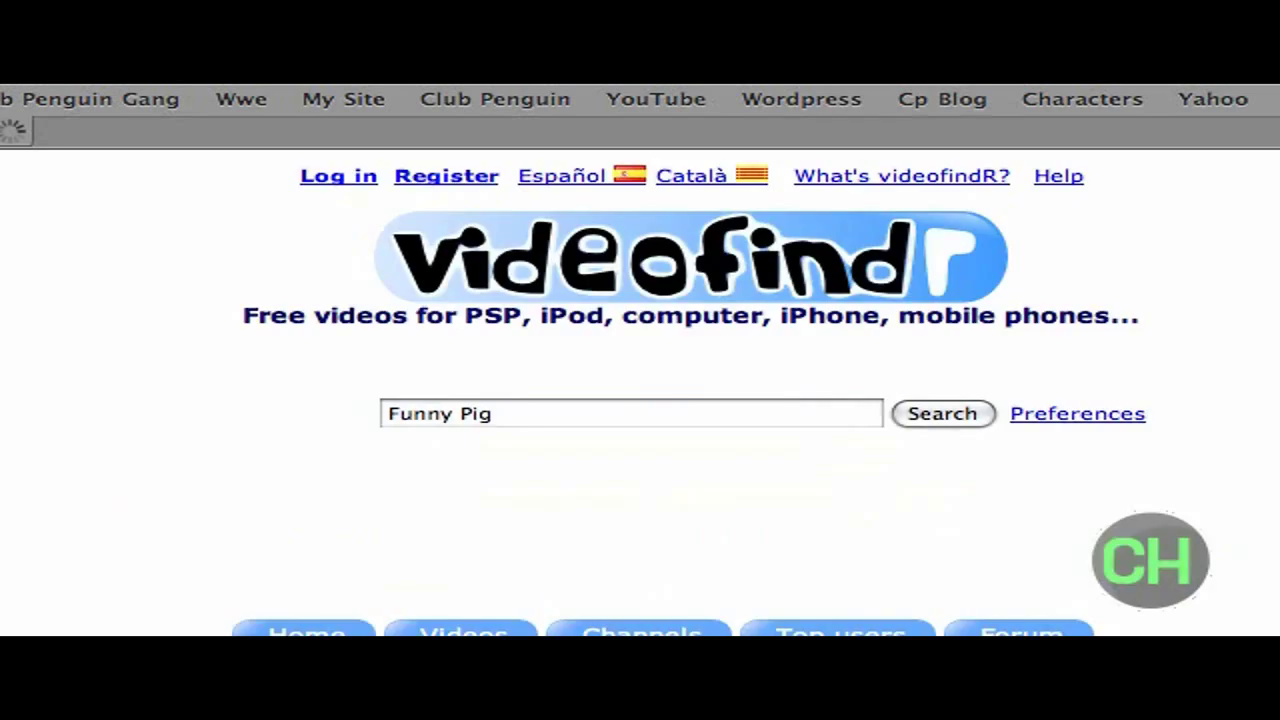
Open the YouTube result titled Funny Pig and bring up its device download options below the player.
{"action": "scroll", "coordinate": [640, 390], "scroll_direction": "down", "scroll_amount": 5}
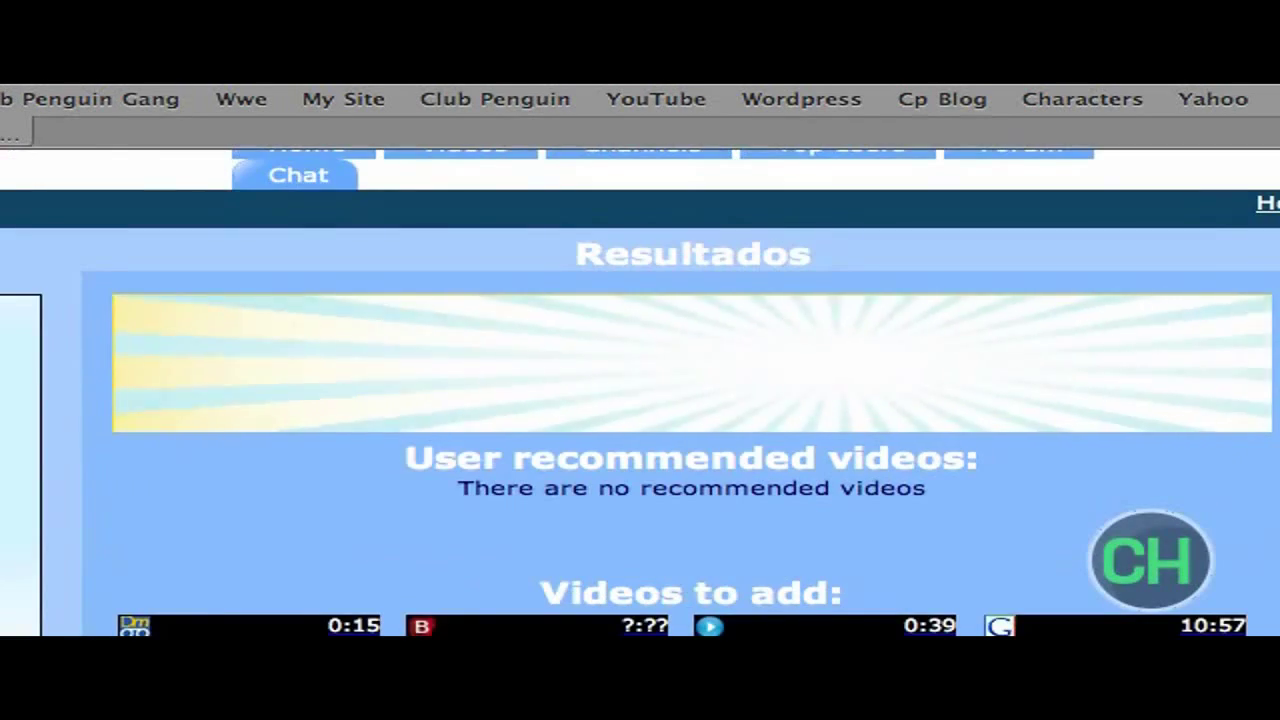
{"action": "scroll", "coordinate": [640, 390], "scroll_direction": "down", "scroll_amount": 5}
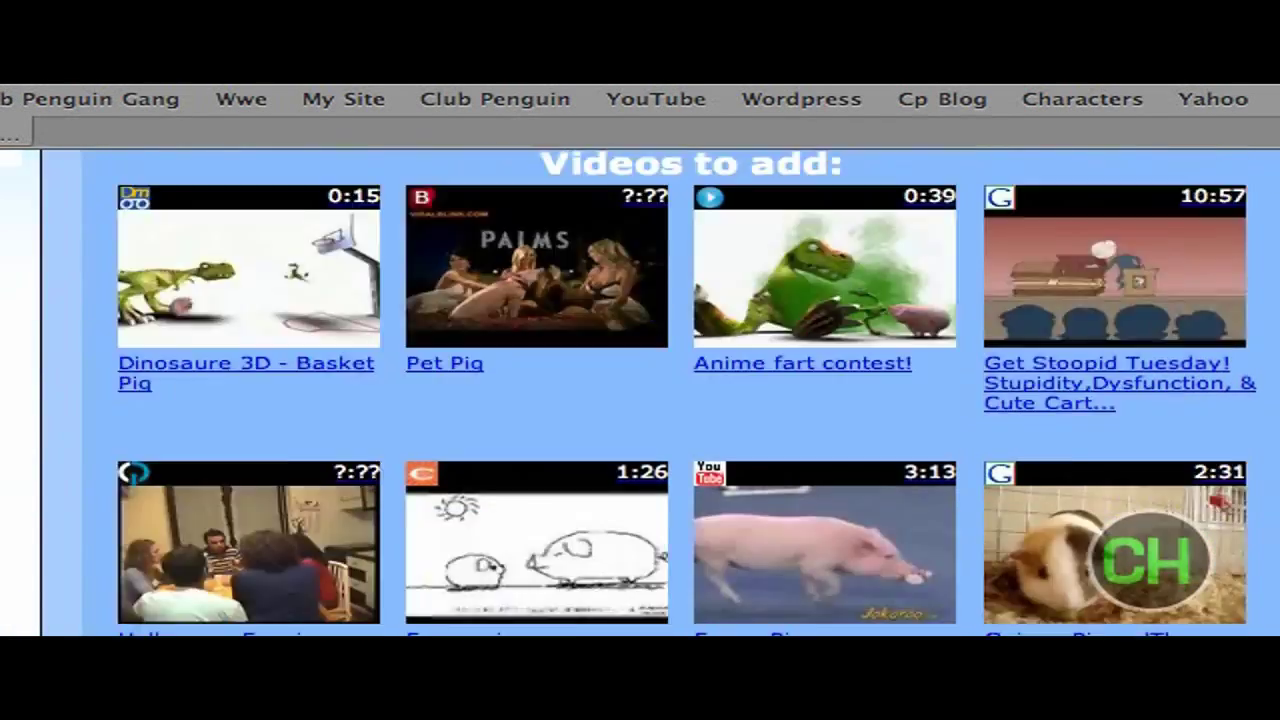
{"action": "scroll", "coordinate": [920, 600], "scroll_direction": "down", "scroll_amount": 1}
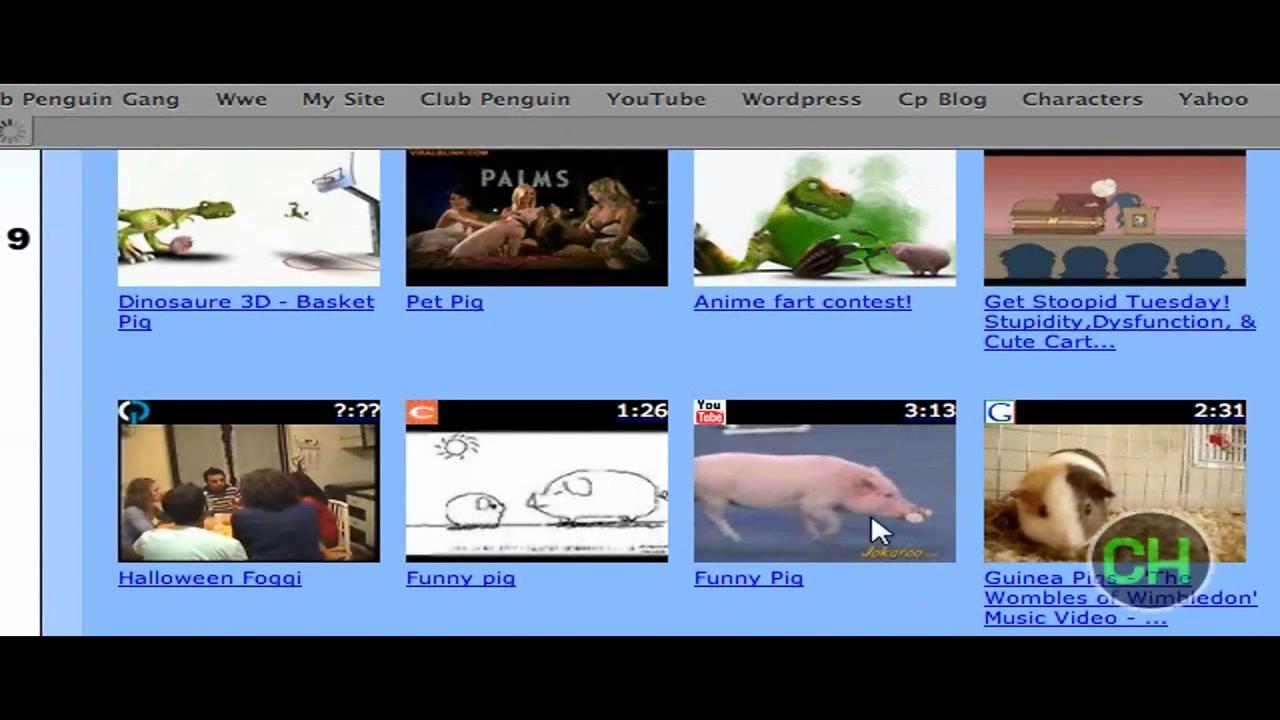
{"action": "scroll", "coordinate": [640, 390], "scroll_direction": "down", "scroll_amount": 5}
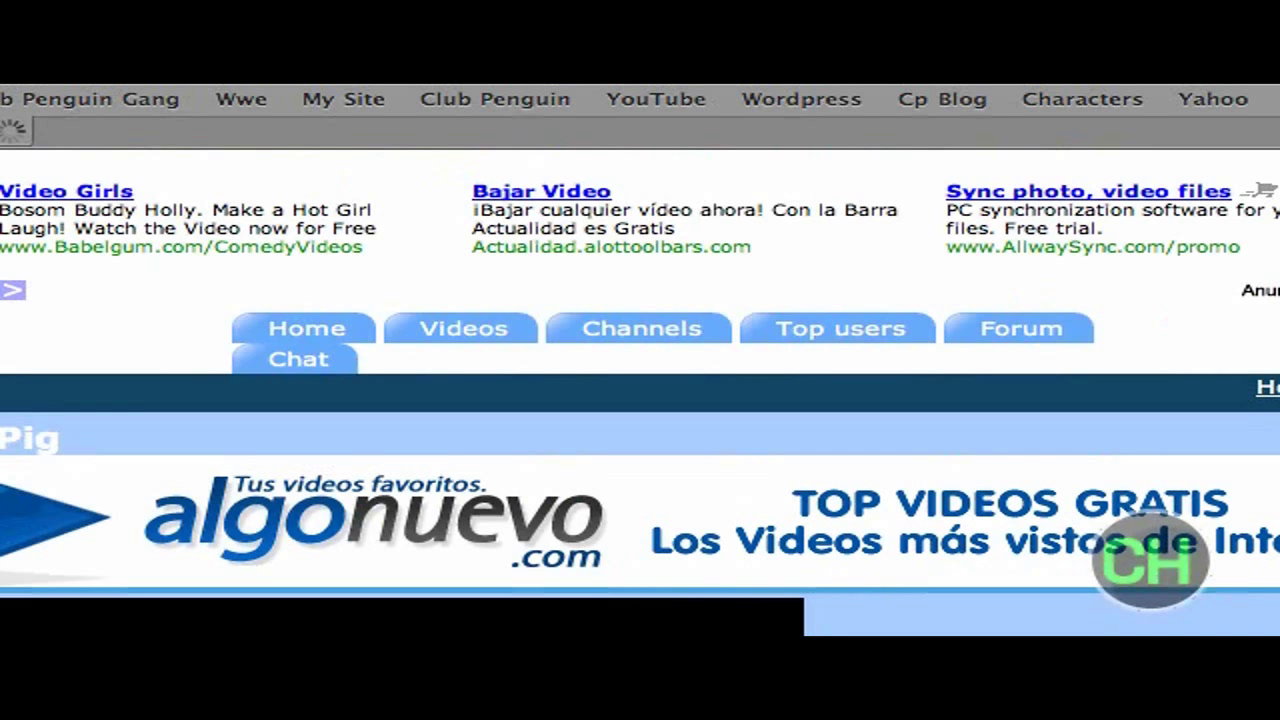
{"action": "scroll", "coordinate": [640, 393], "scroll_direction": "down", "scroll_amount": 6}
{"action": "scroll", "coordinate": [640, 393], "scroll_direction": "up", "scroll_amount": 1}
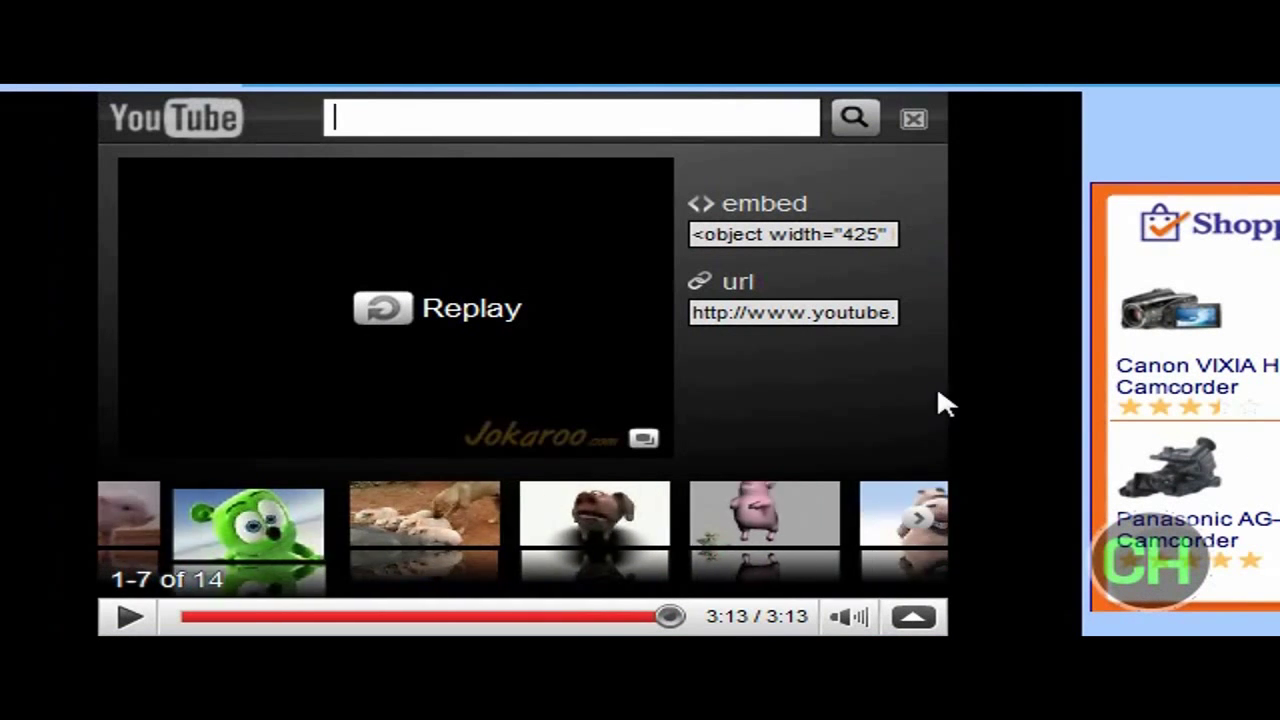
{"action": "scroll", "coordinate": [640, 360], "scroll_direction": "down", "scroll_amount": 4}
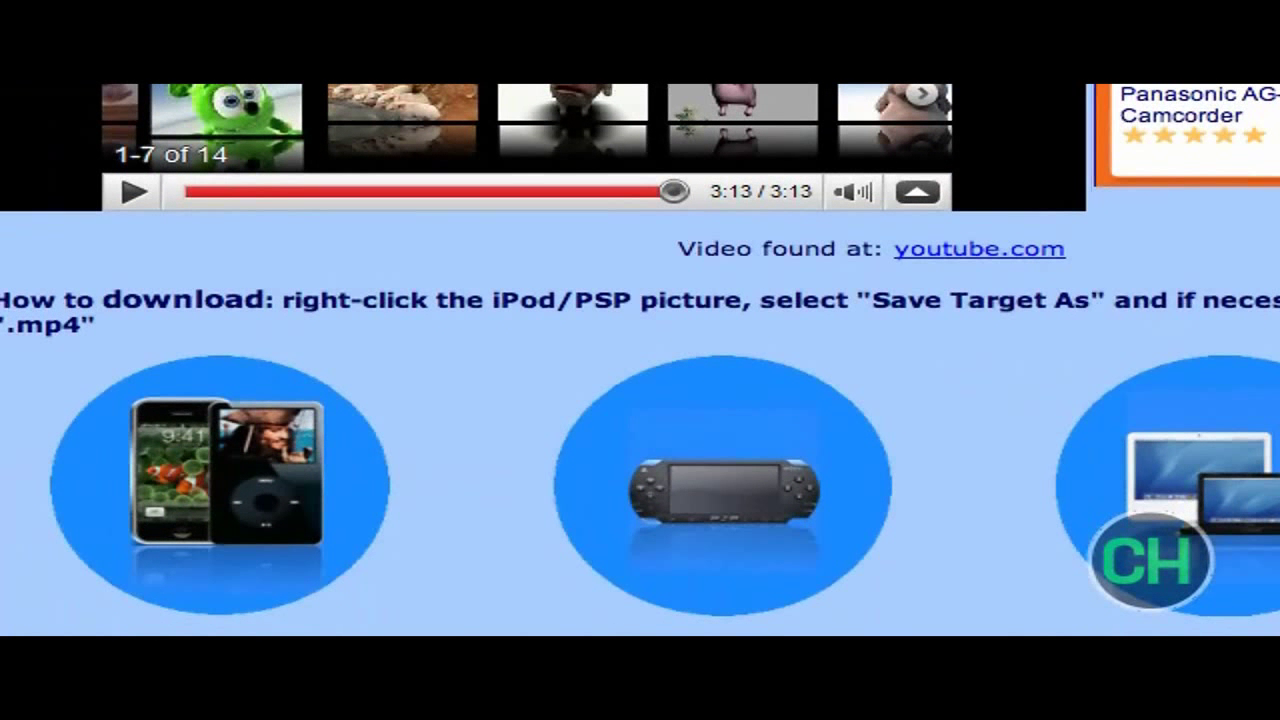
{"action": "right_click", "coordinate": [231, 467]}
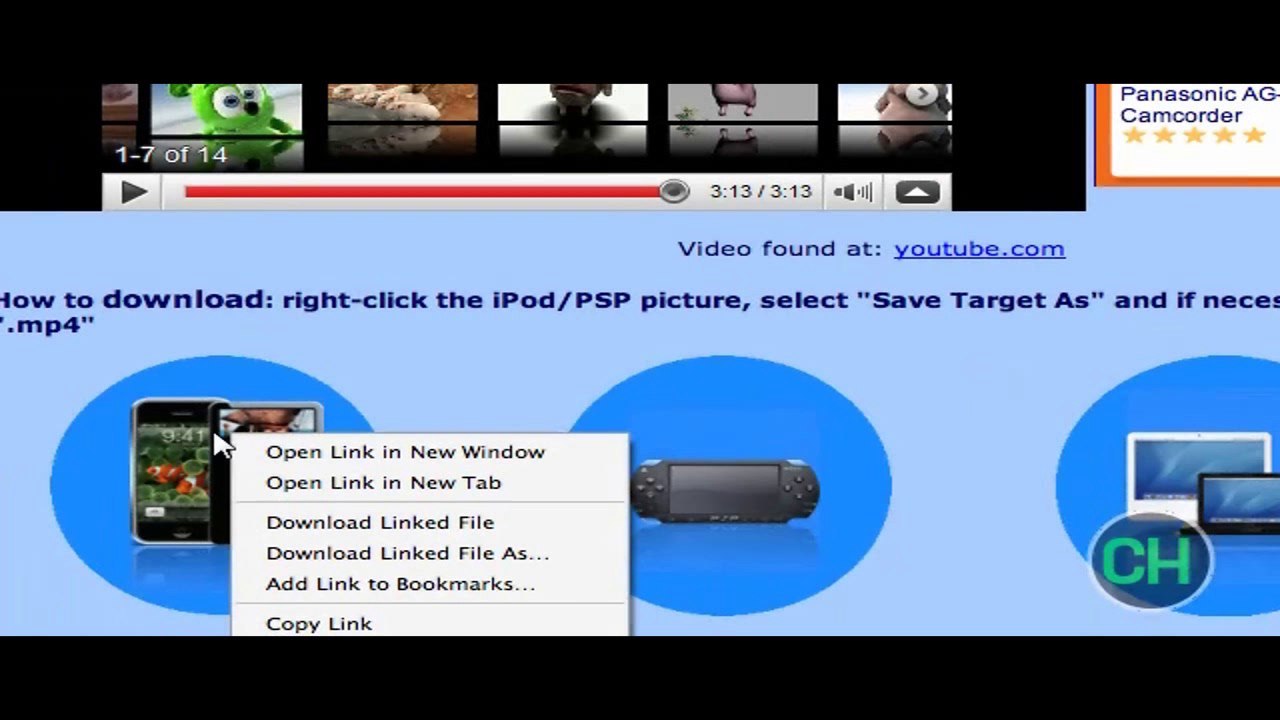
{"action": "left_click", "coordinate": [470, 556]}
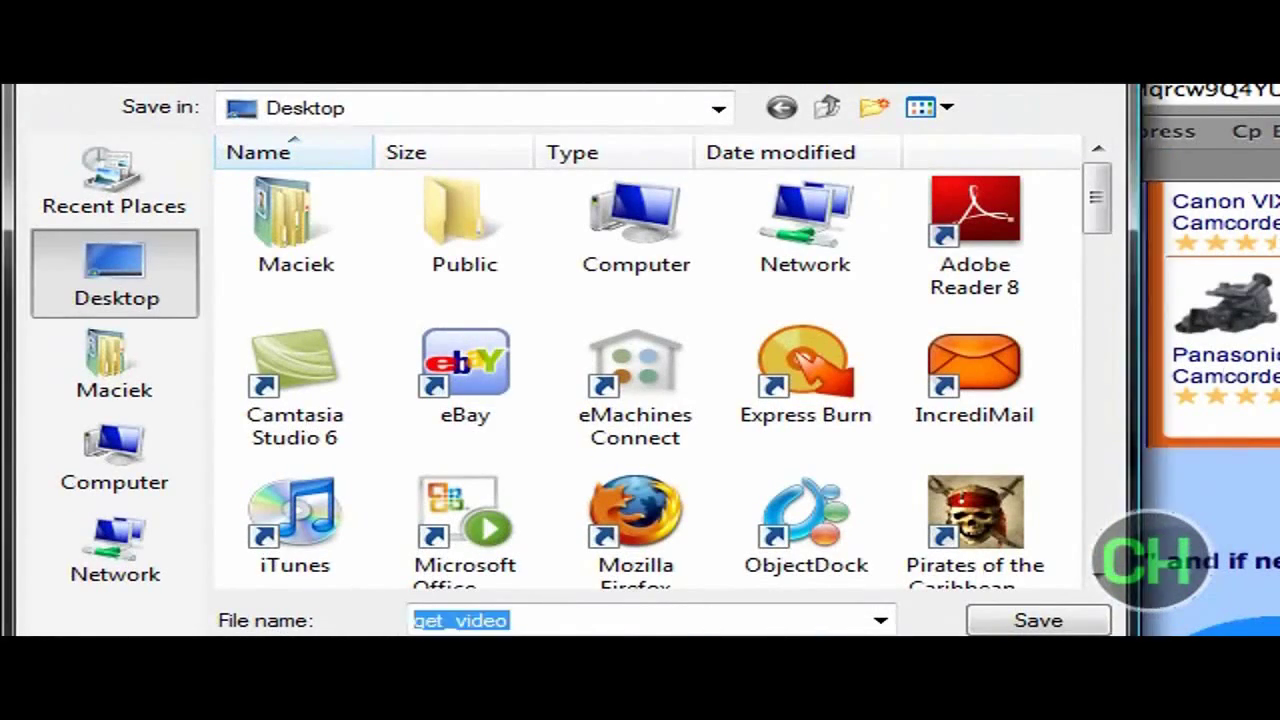
{"action": "key", "text": "Escape"}
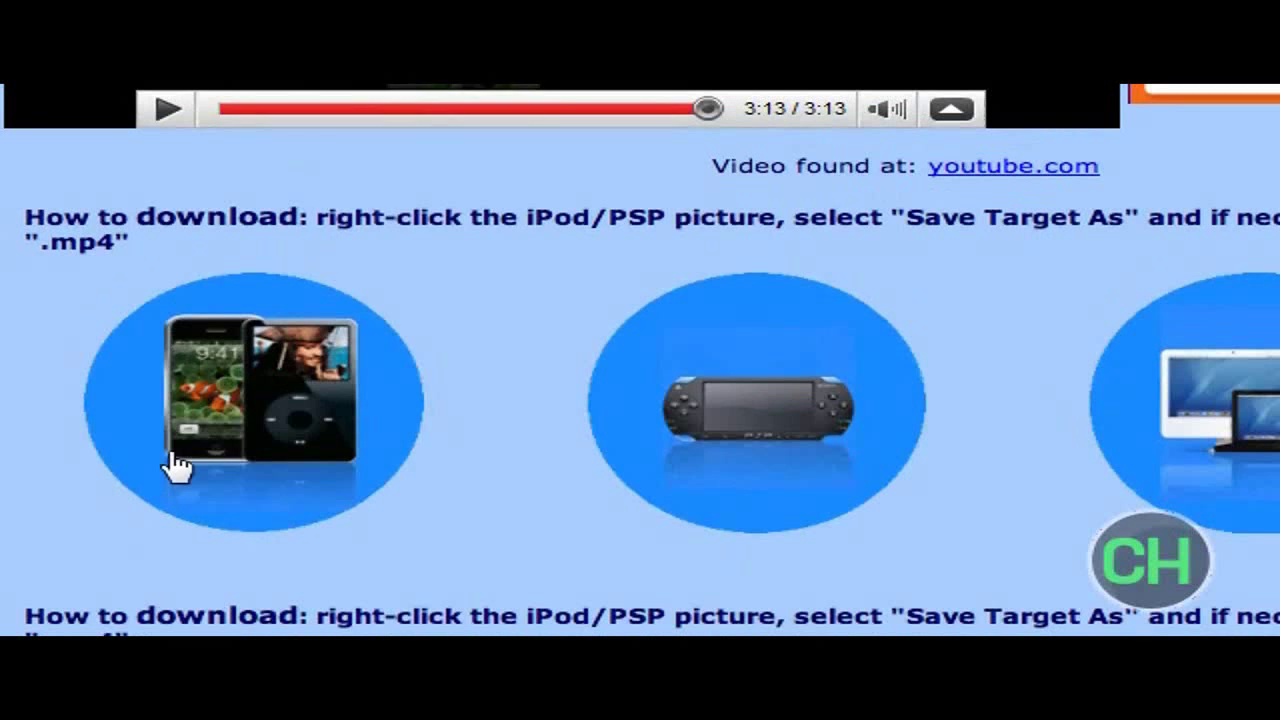
{"action": "right_click", "coordinate": [175, 465]}
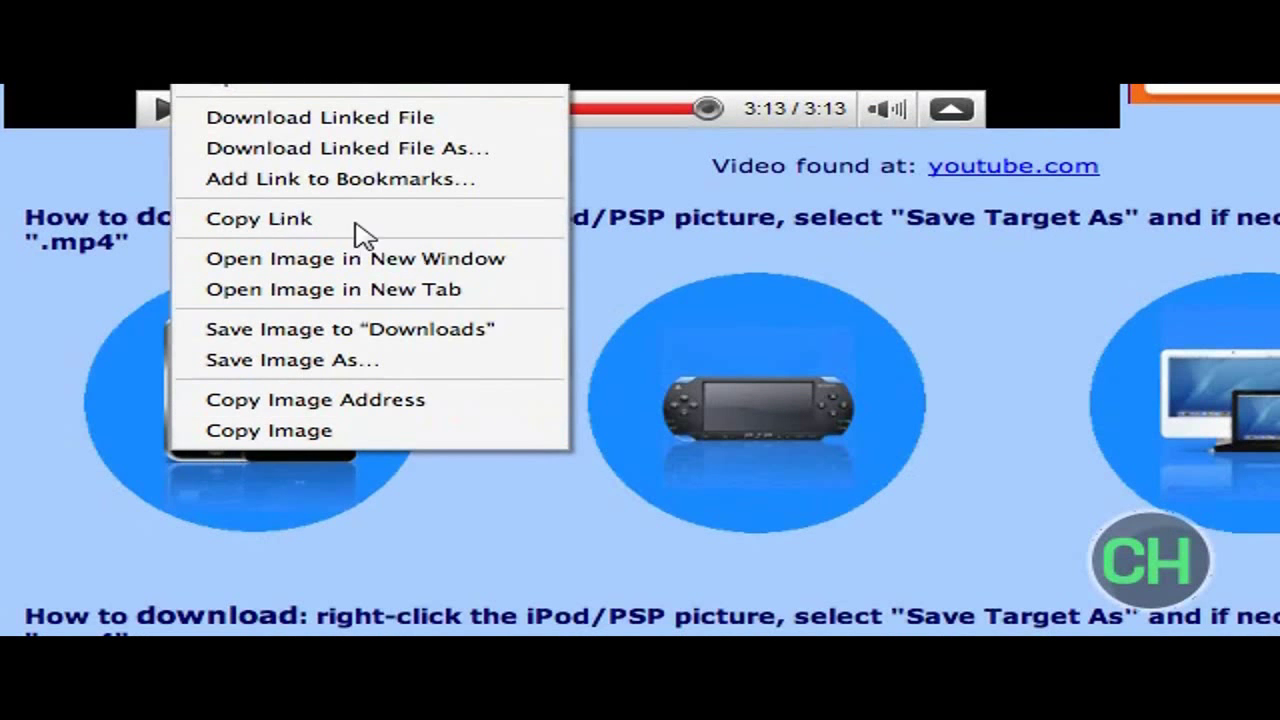
{"action": "left_click", "coordinate": [351, 128]}
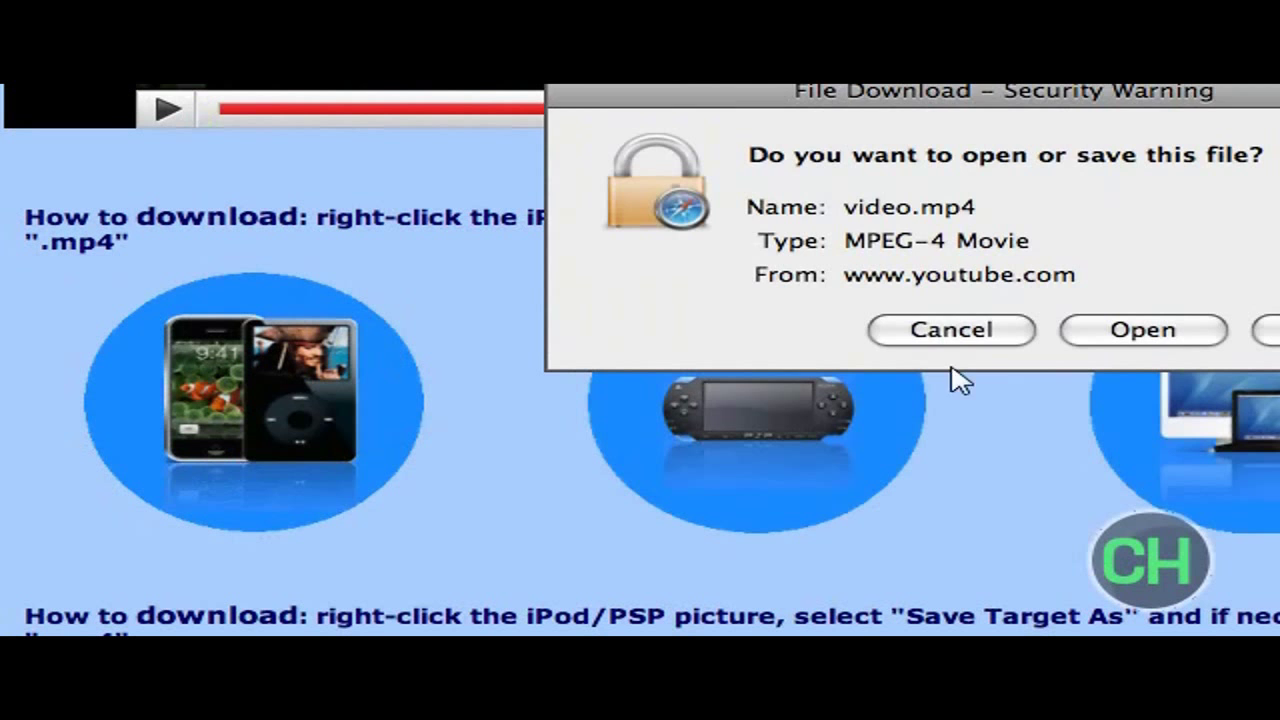
{"action": "left_click", "coordinate": [952, 332]}
Download the linked file of the iPod picture to the Desktop, naming it Funny Pig.mp4.
{"action": "right_click", "coordinate": [217, 373]}
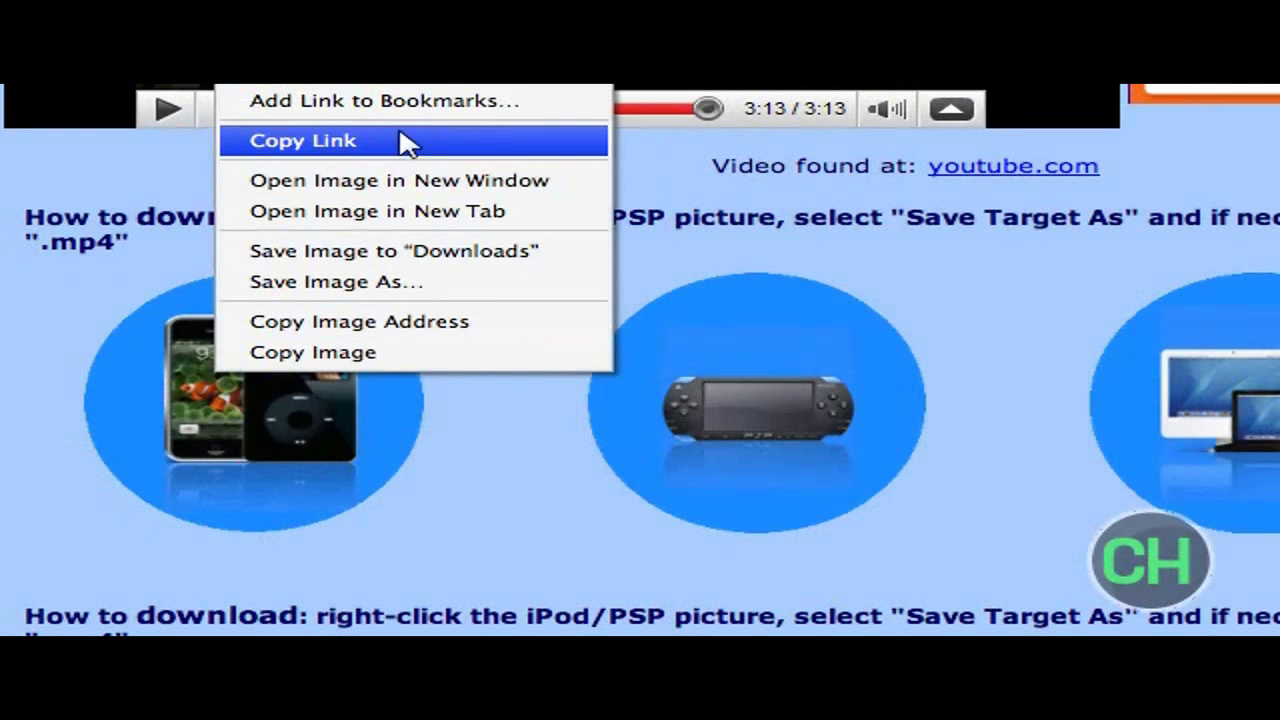
{"action": "left_click", "coordinate": [345, 73]}
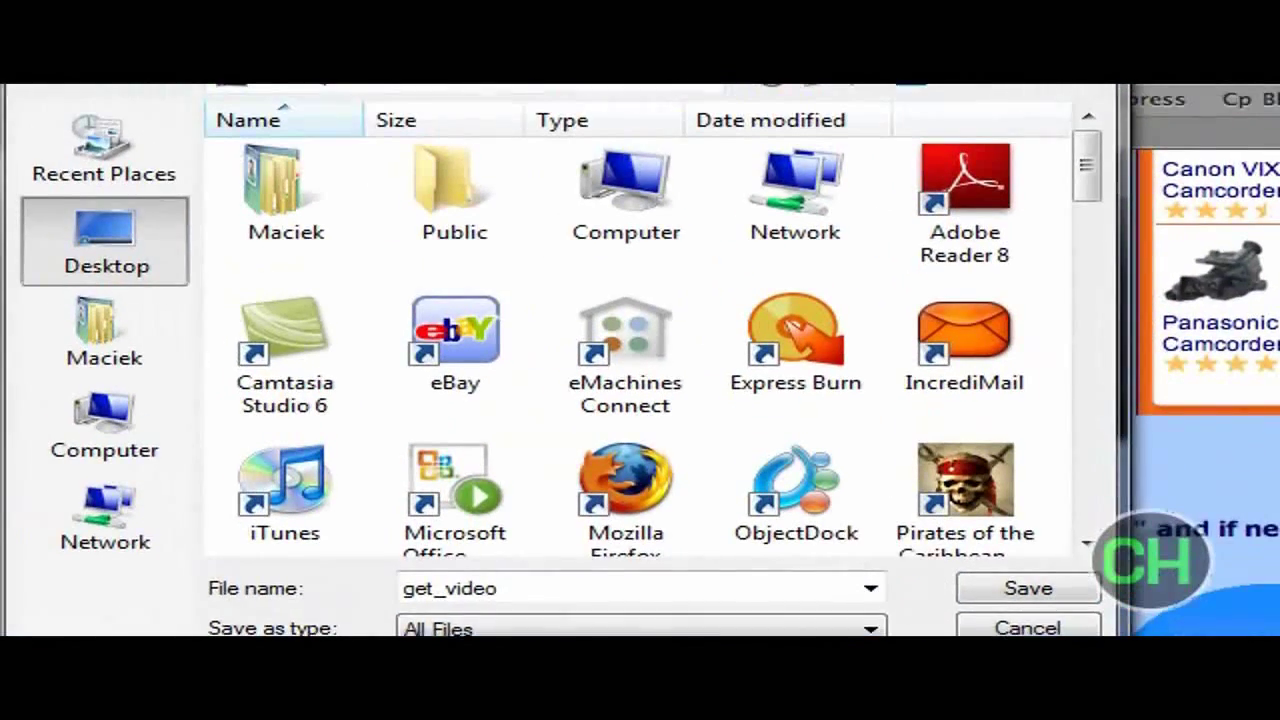
{"action": "left_click", "coordinate": [546, 607]}
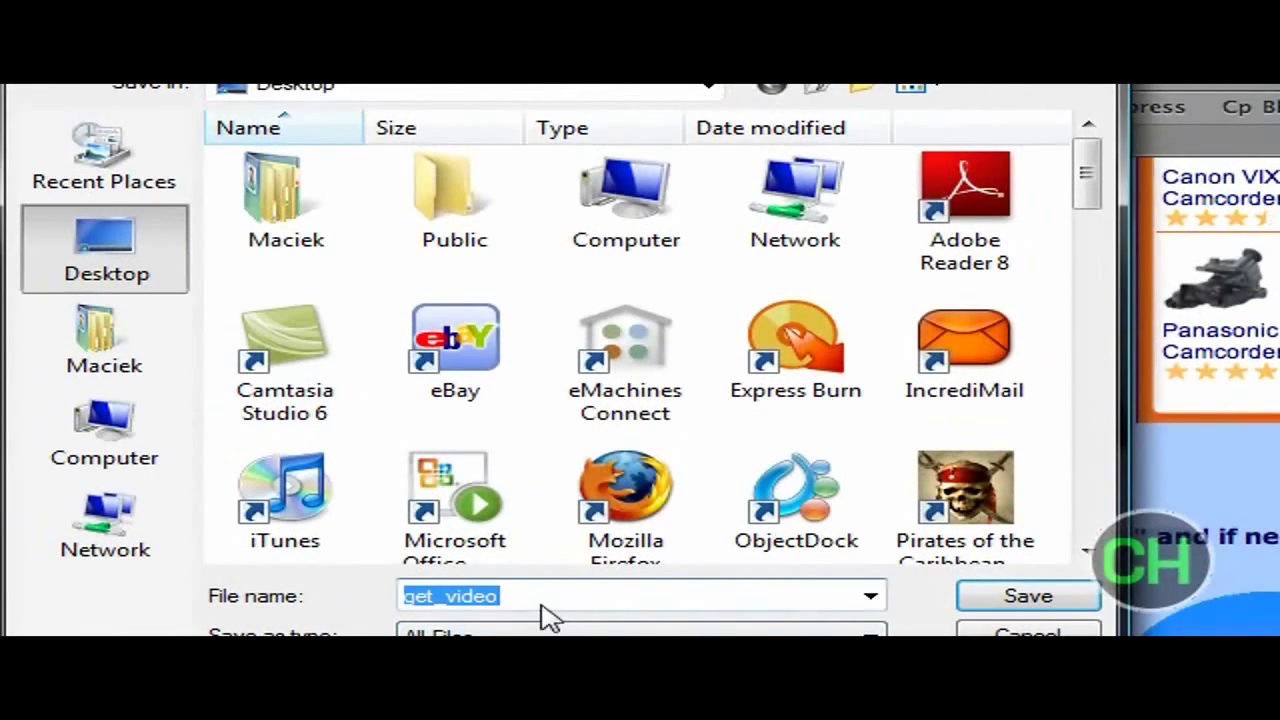
{"action": "left_click", "coordinate": [523, 602]}
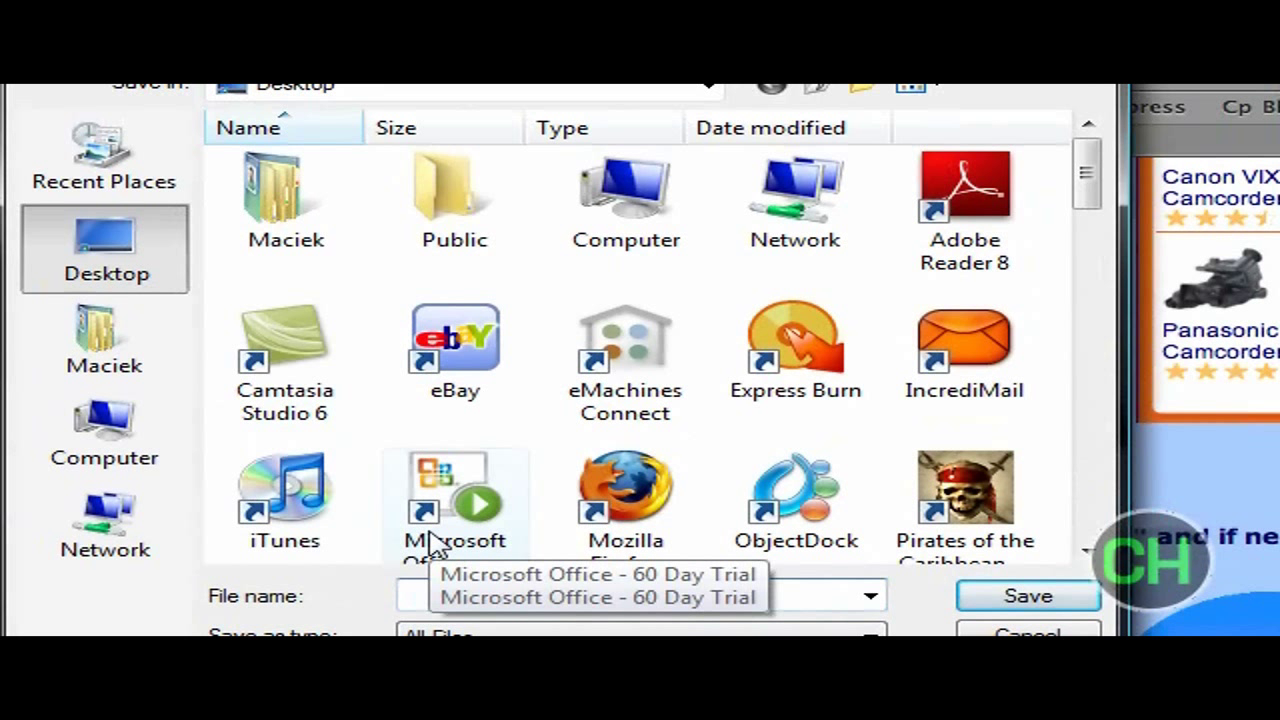
{"action": "type", "text": "Funny Pig.mp4"}
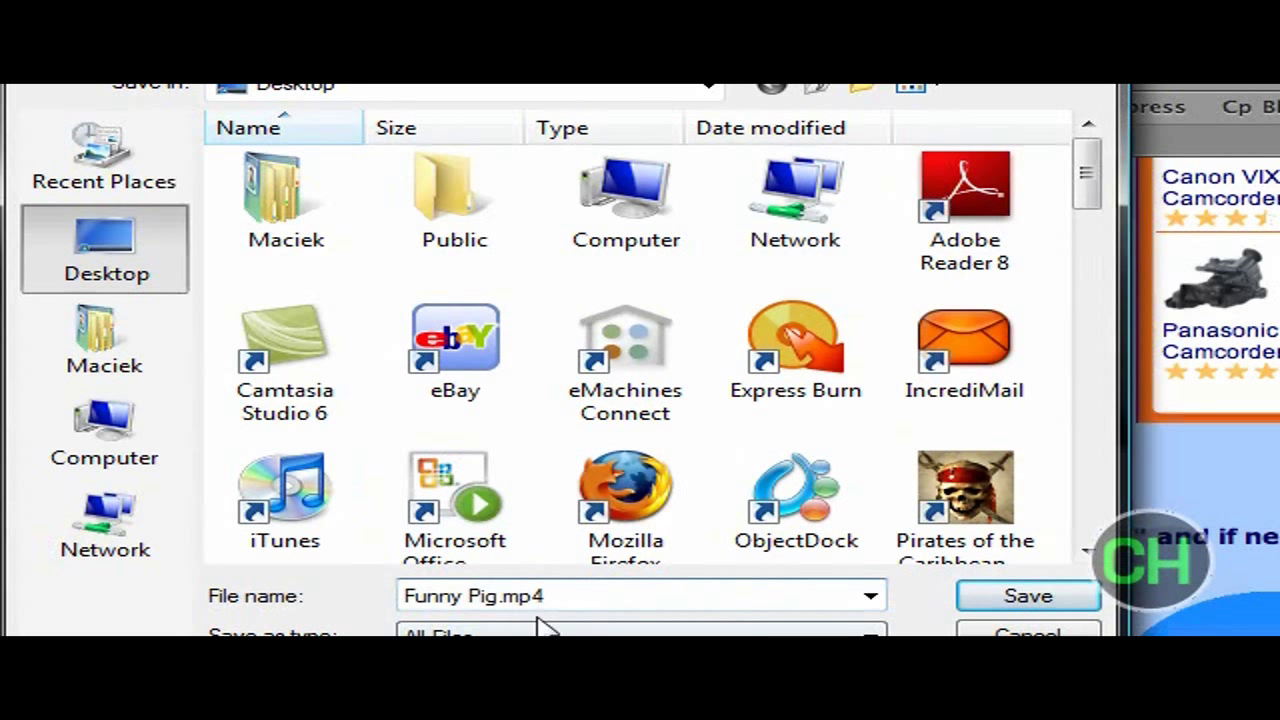
{"action": "left_click", "coordinate": [1060, 600]}
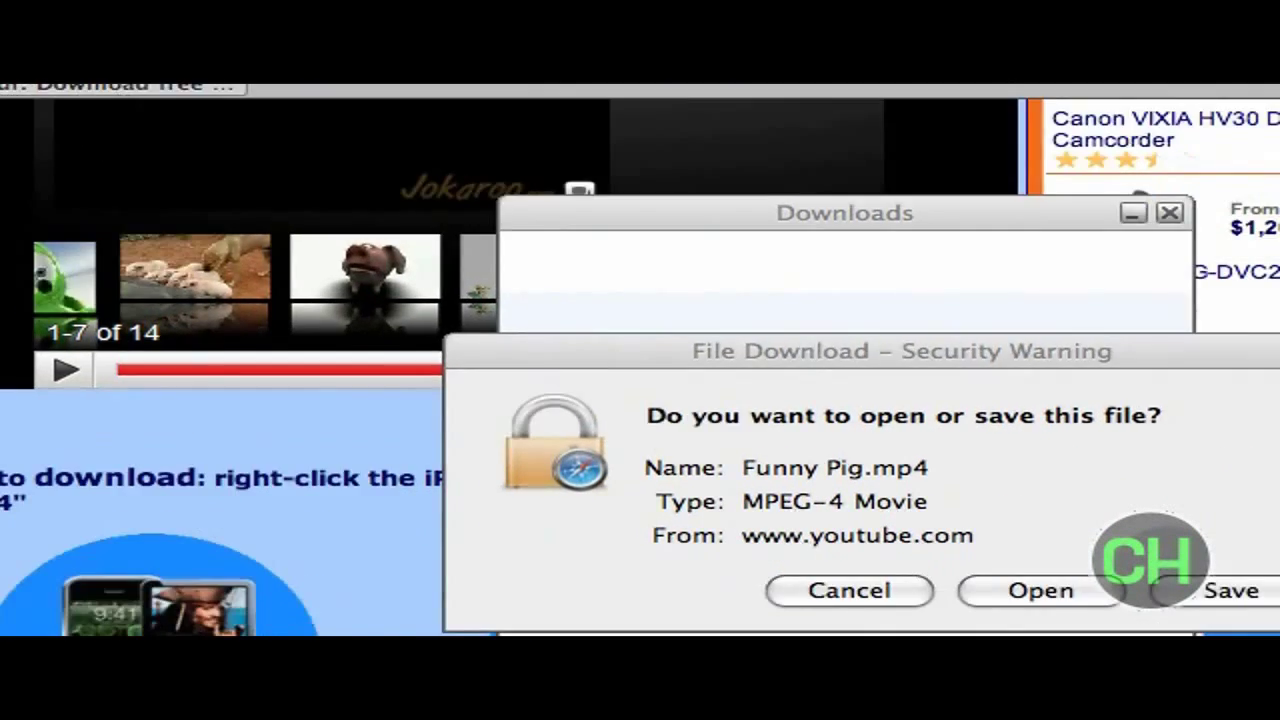
Choose to save the file and store Funny Pig on the Desktop as an MPEG-4 Movie.
{"action": "left_click", "coordinate": [1232, 592]}
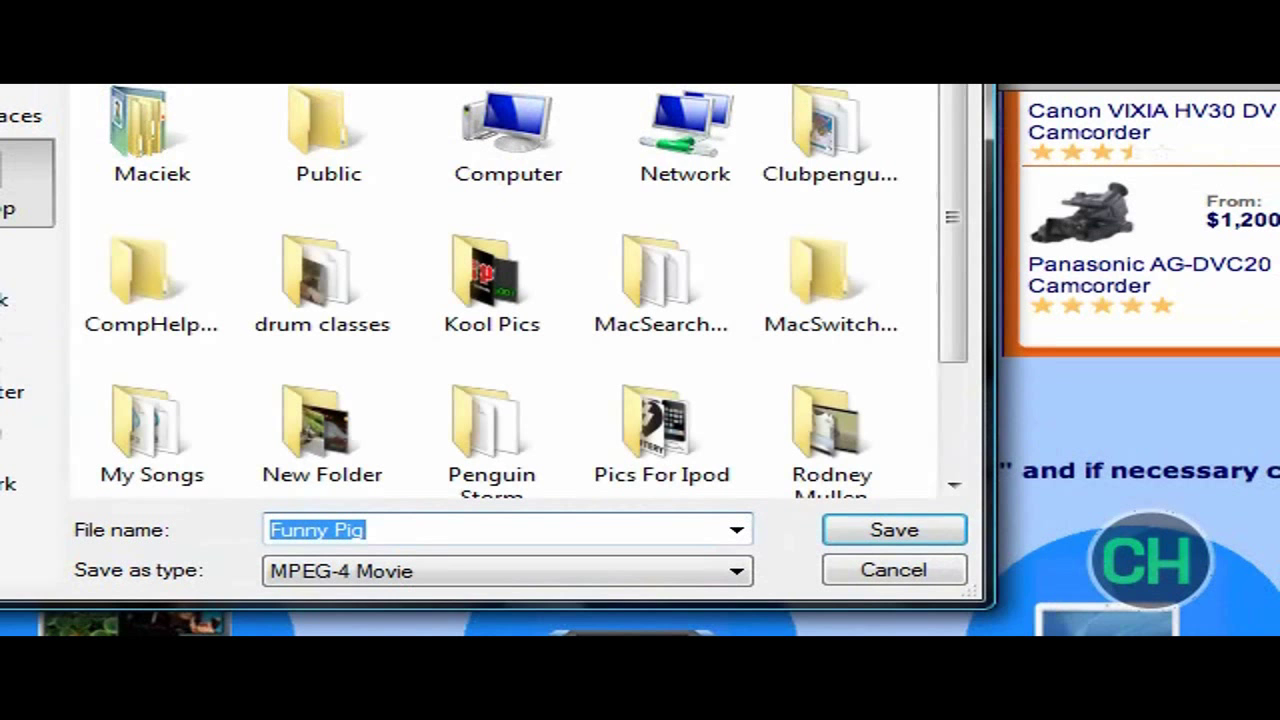
{"action": "left_click", "coordinate": [894, 530]}
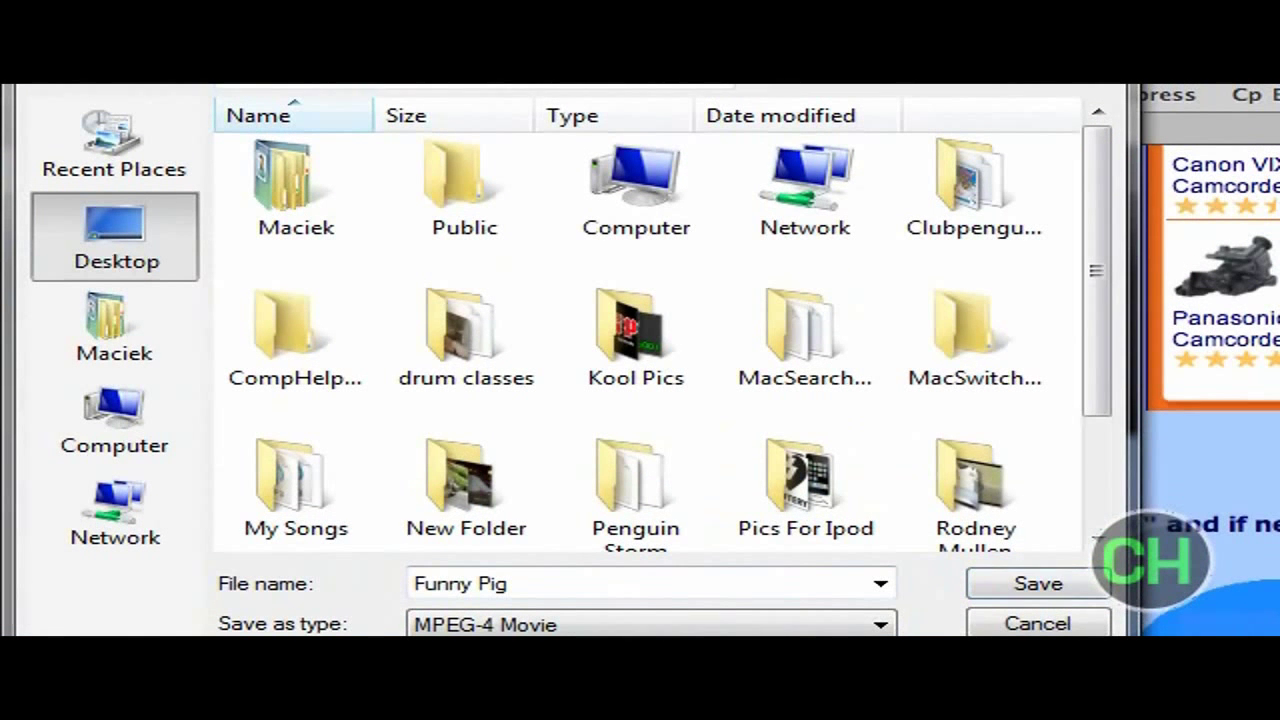
{"action": "left_click", "coordinate": [1070, 594]}
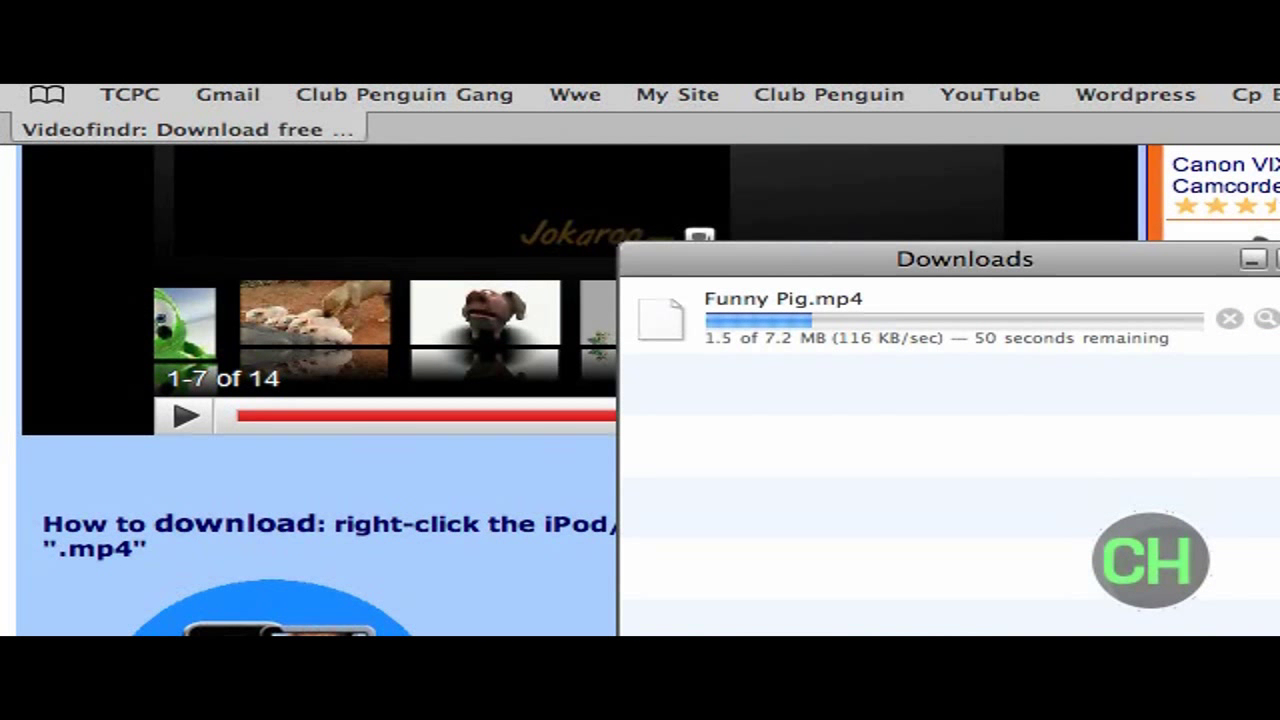
Clear the browser and Downloads windows off the screen and show the desktop icons.
{"action": "key", "text": "super+grave"}
{"action": "key", "text": "super+w"}
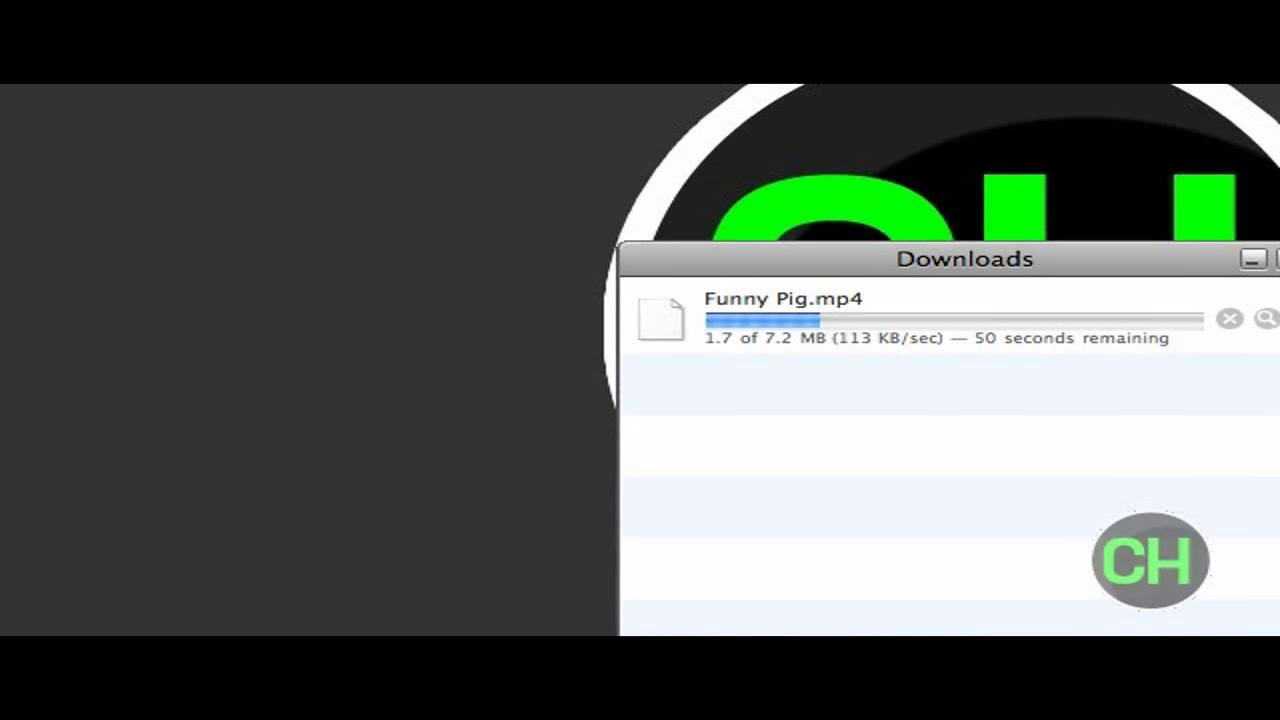
{"action": "mouse_move", "coordinate": [1279, 320]}
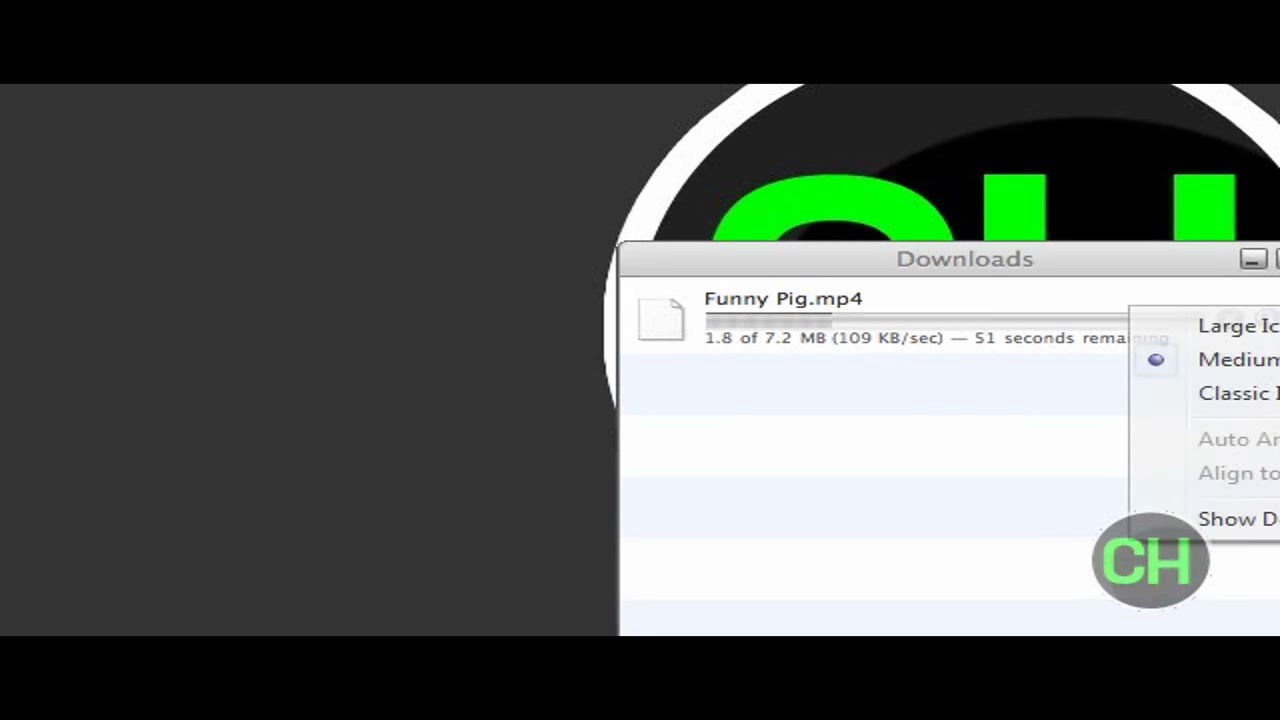
{"action": "left_click", "coordinate": [1250, 519]}
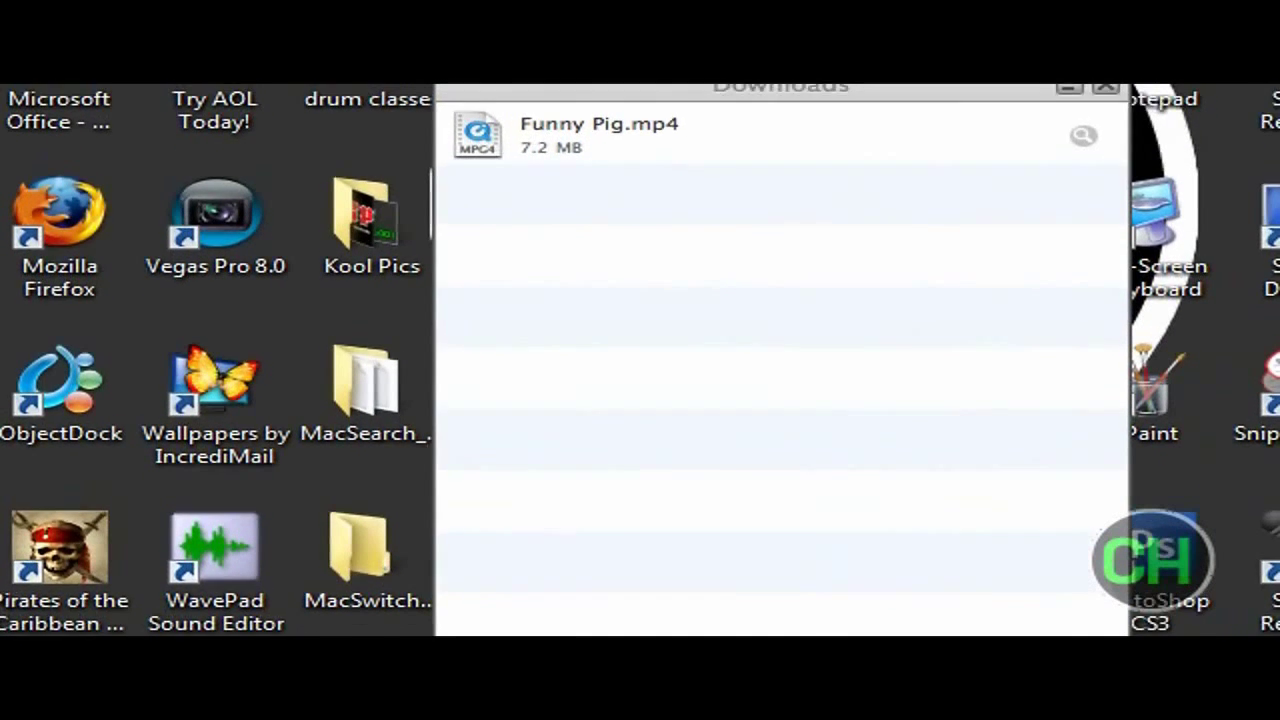
{"action": "left_click_drag", "start_coordinate": [766, 89], "coordinate": [712, 100]}
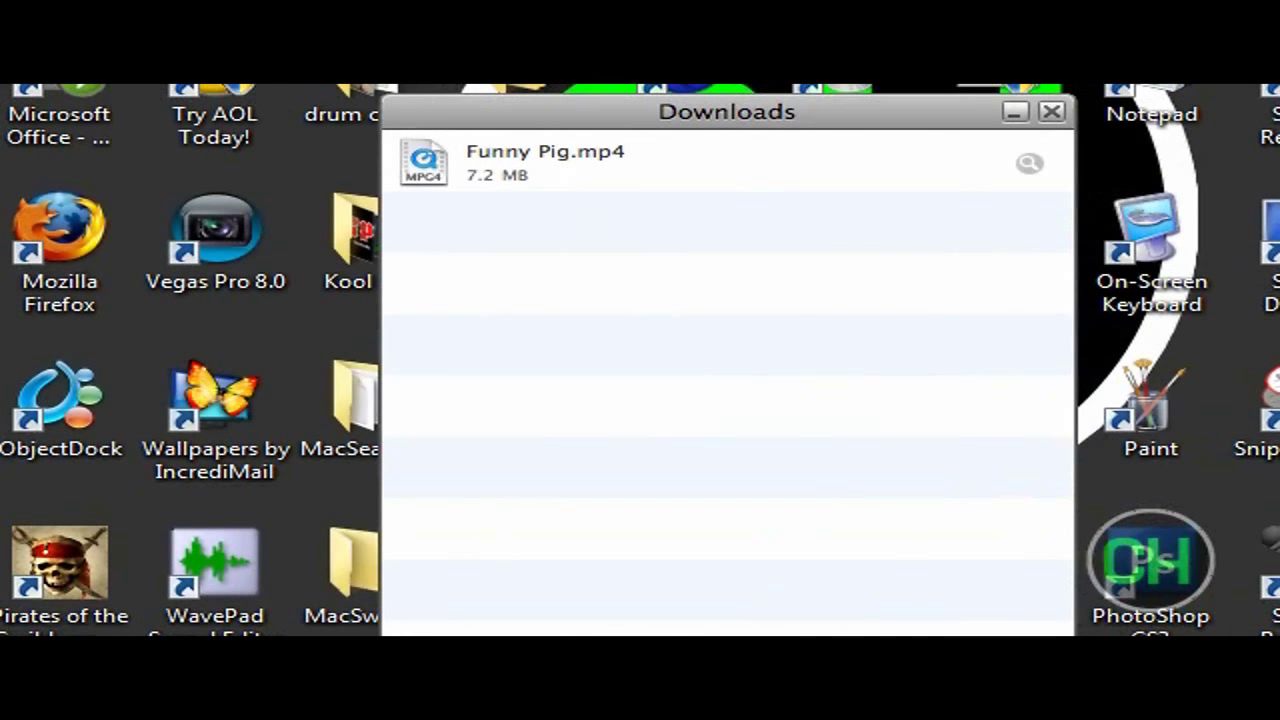
{"action": "left_click", "coordinate": [1051, 112]}
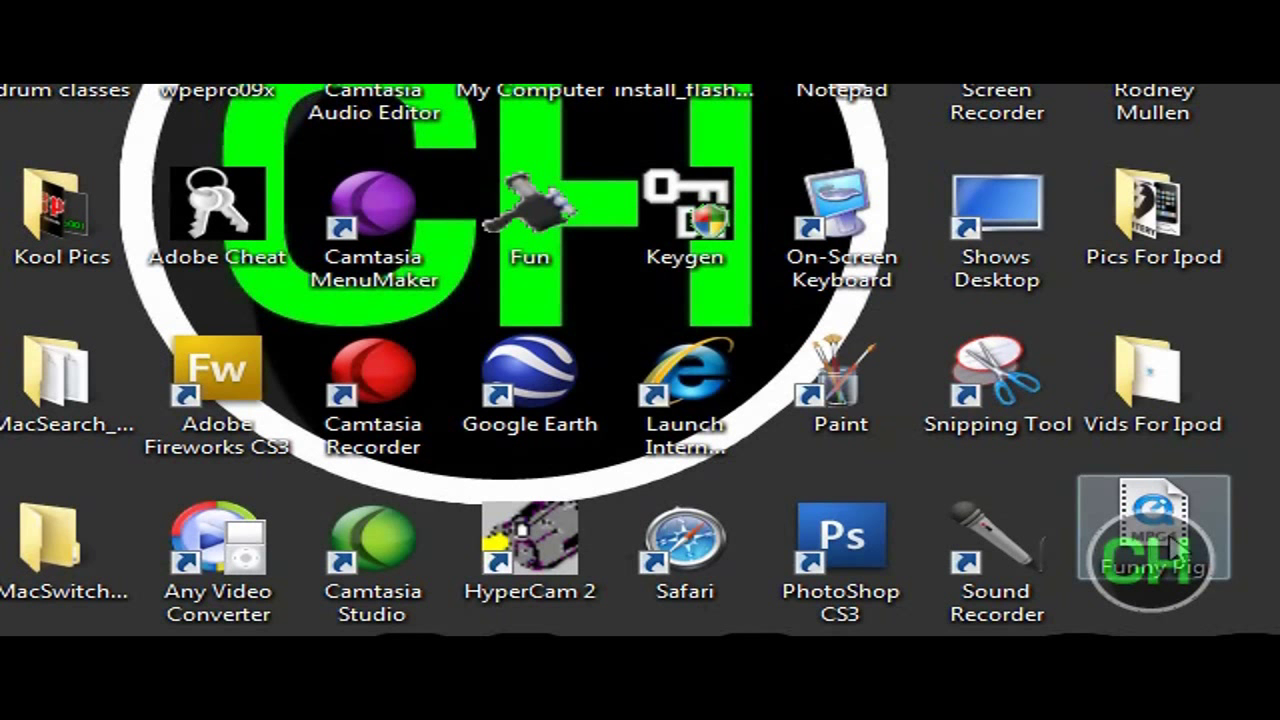
Move the Funny Pig video from the desktop into the Vids For Ipod folder and check the folder's contents.
{"action": "left_click_drag", "start_coordinate": [1155, 540], "coordinate": [1192, 402]}
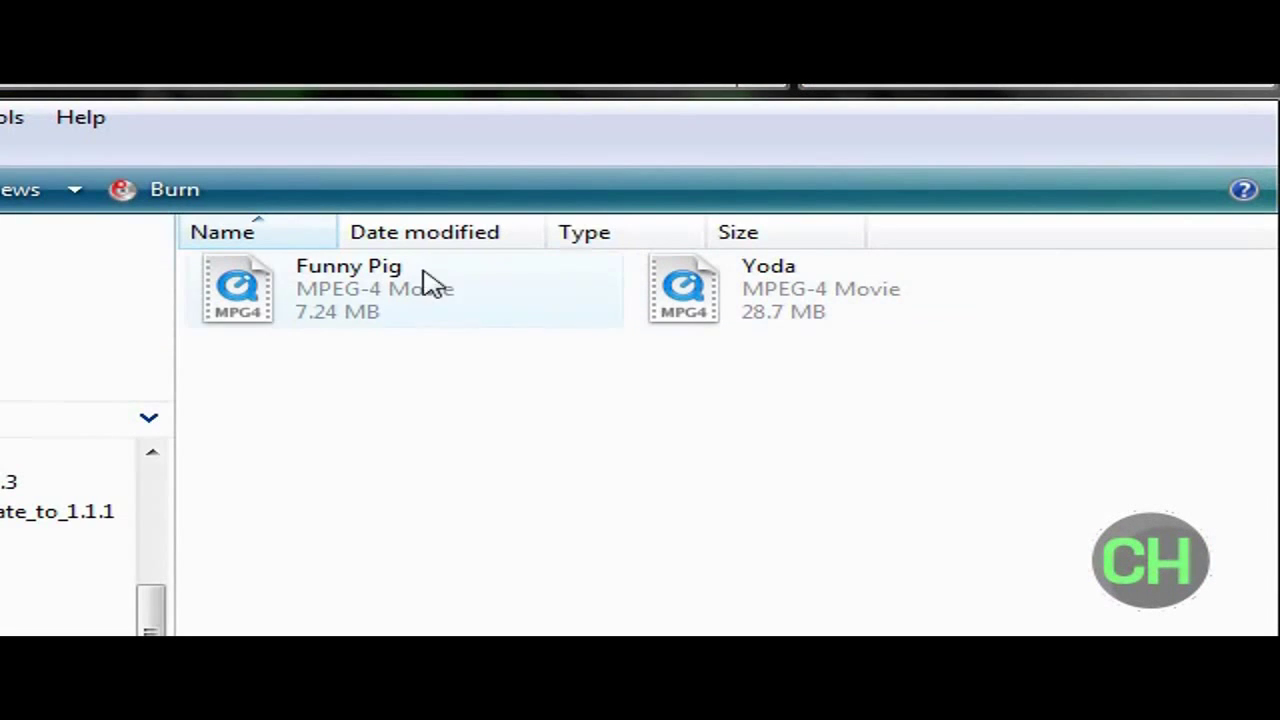
{"action": "left_click", "coordinate": [1250, 45]}
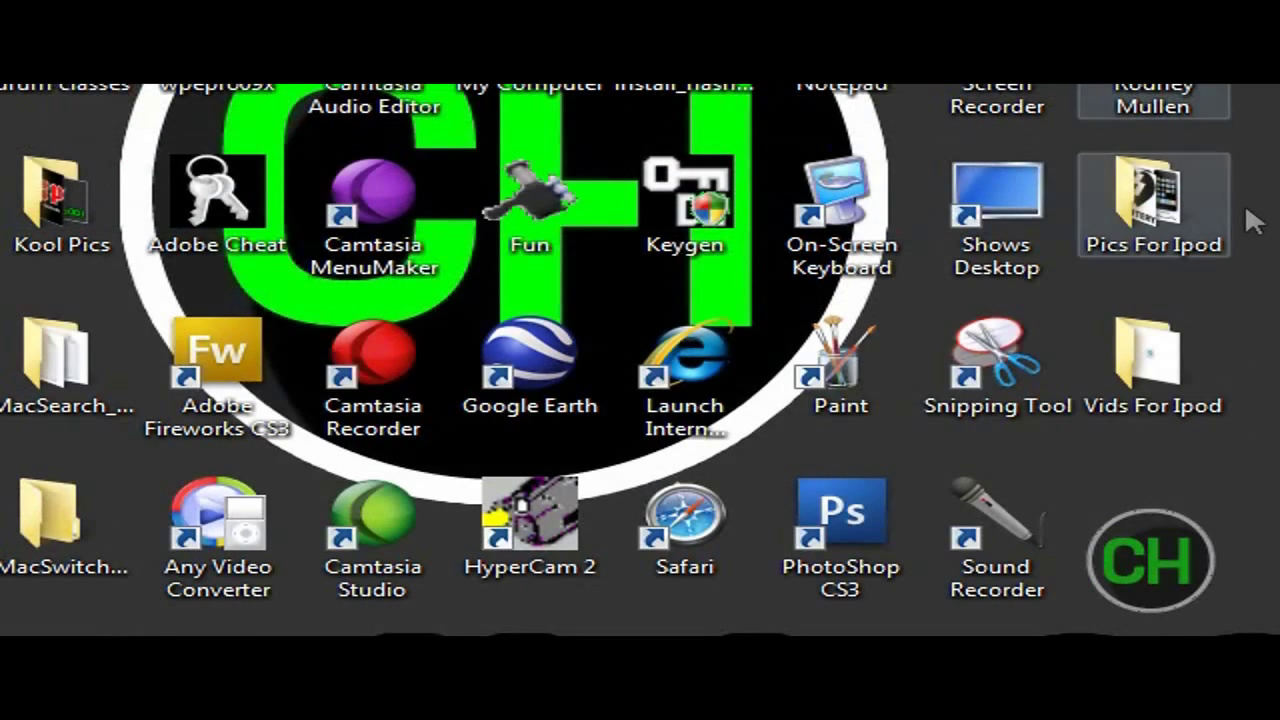
{"action": "right_click", "coordinate": [1272, 410]}
{"action": "mouse_move", "coordinate": [1160, 440]}
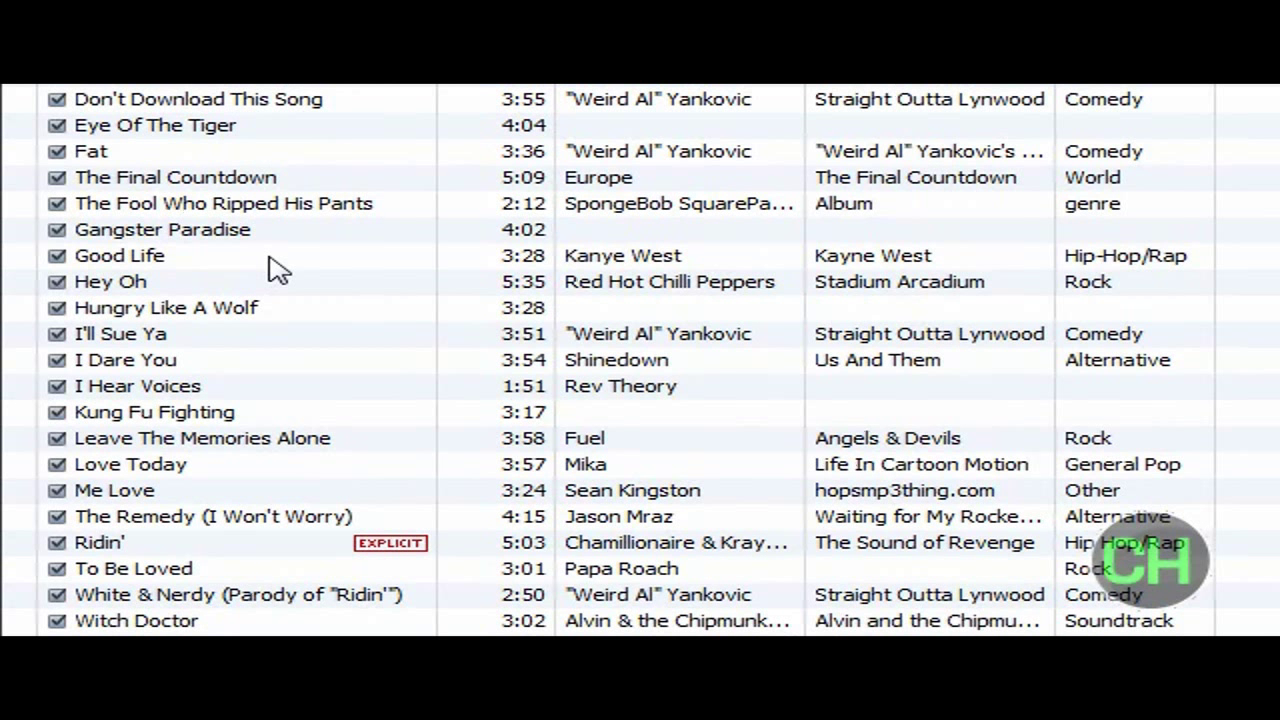
Open the Movies library in iTunes and show the desktop icons beside it to reach the Vids For Ipod folder.
{"action": "left_click", "coordinate": [30, 97]}
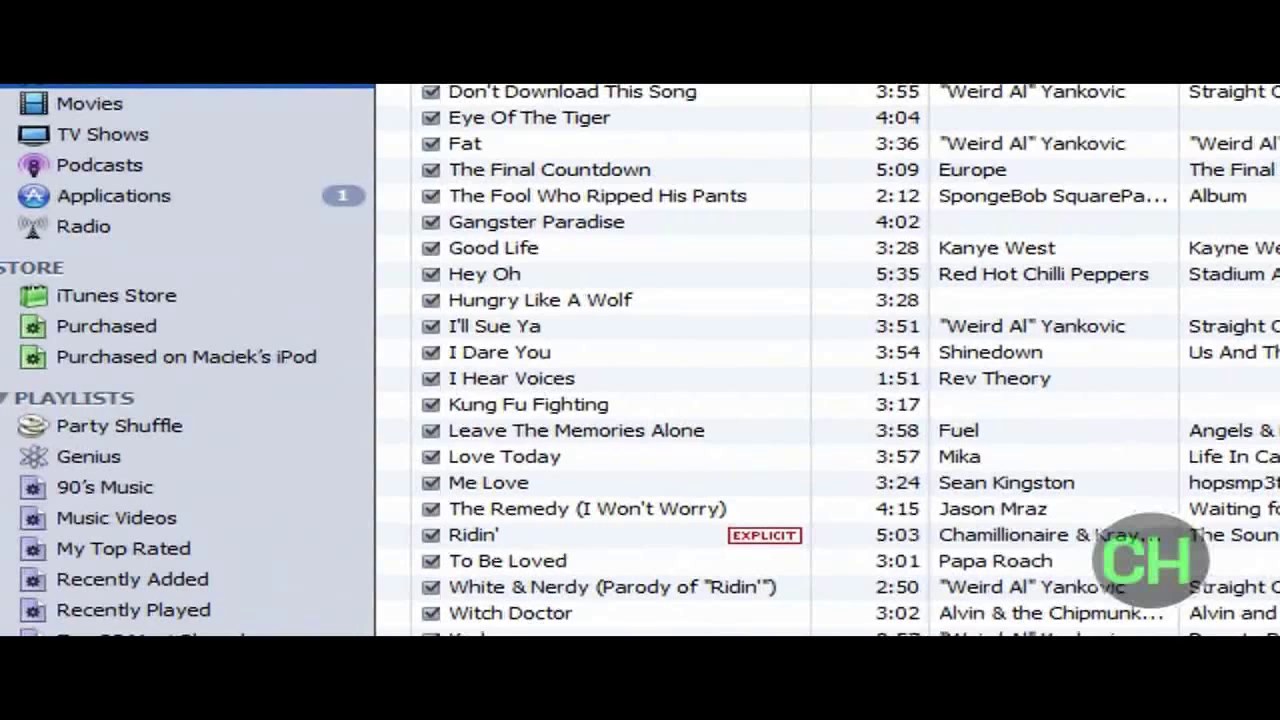
{"action": "left_click", "coordinate": [128, 106]}
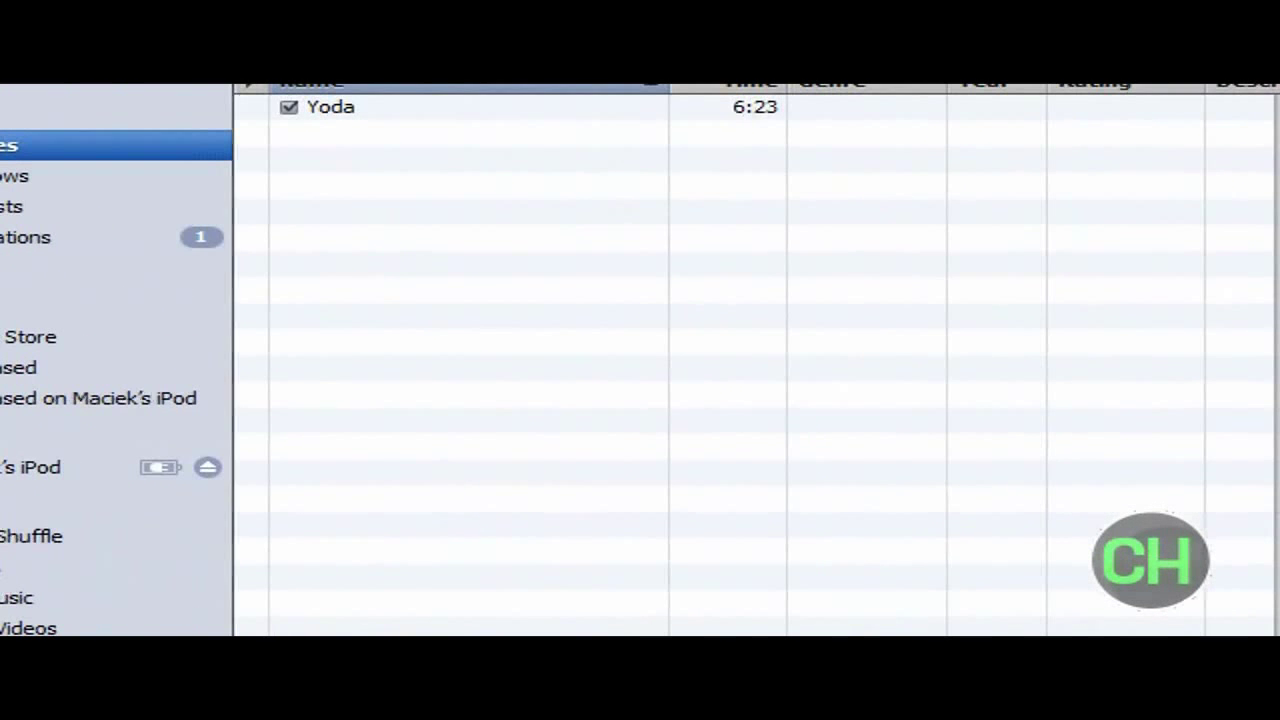
{"action": "right_click", "coordinate": [1279, 198]}
{"action": "mouse_move", "coordinate": [1279, 210]}
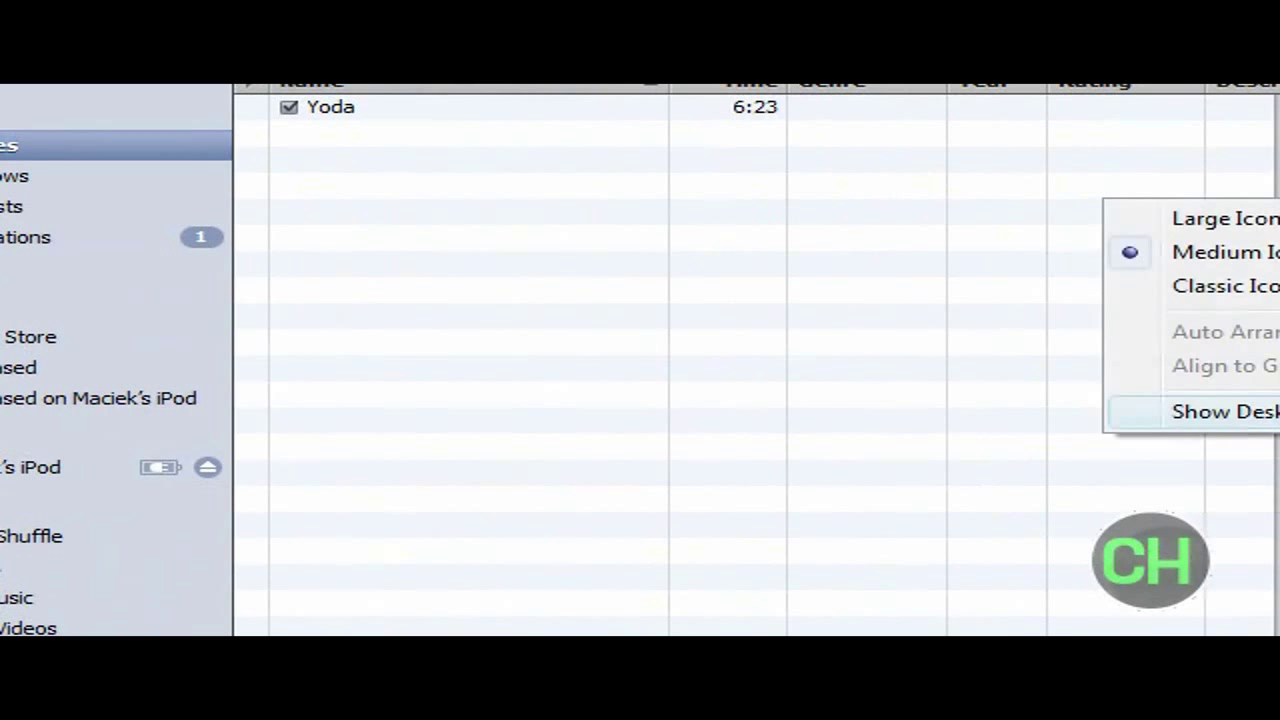
{"action": "left_click", "coordinate": [1278, 412]}
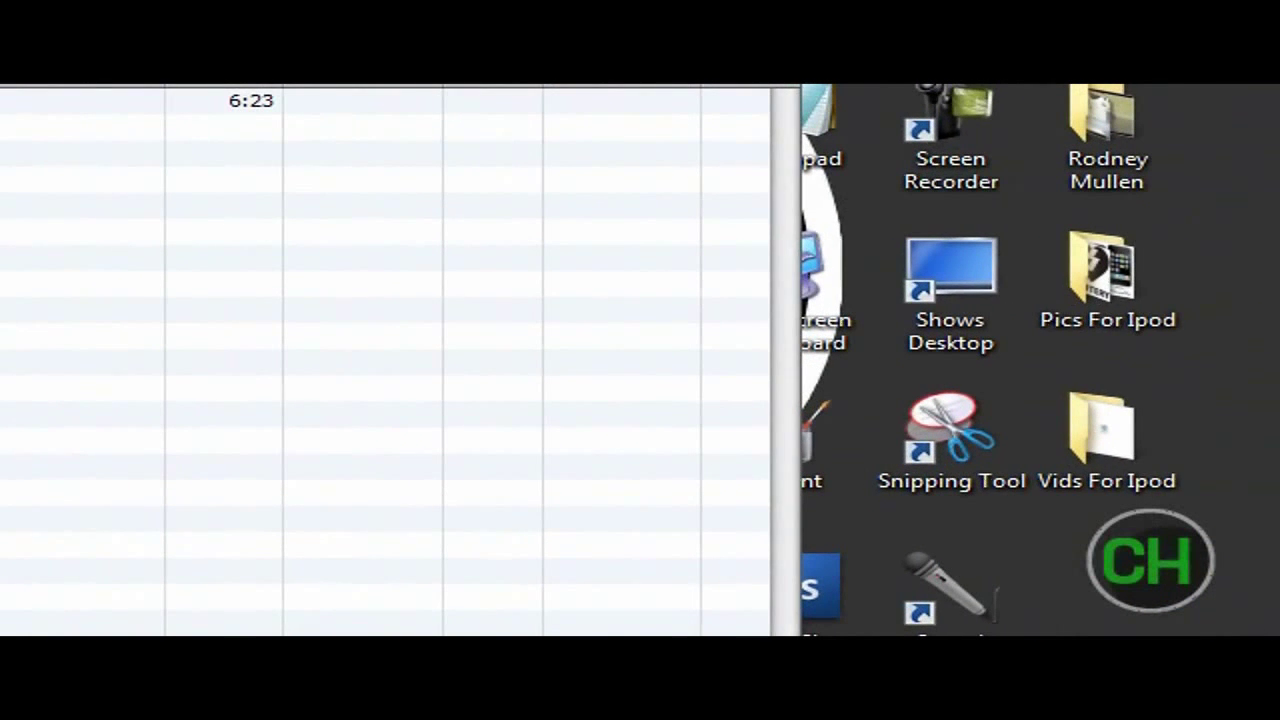
Add the Funny Pig video from the Vids For Ipod folder to the iTunes Movies library and close the folder window.
{"action": "double_click", "coordinate": [1137, 386]}
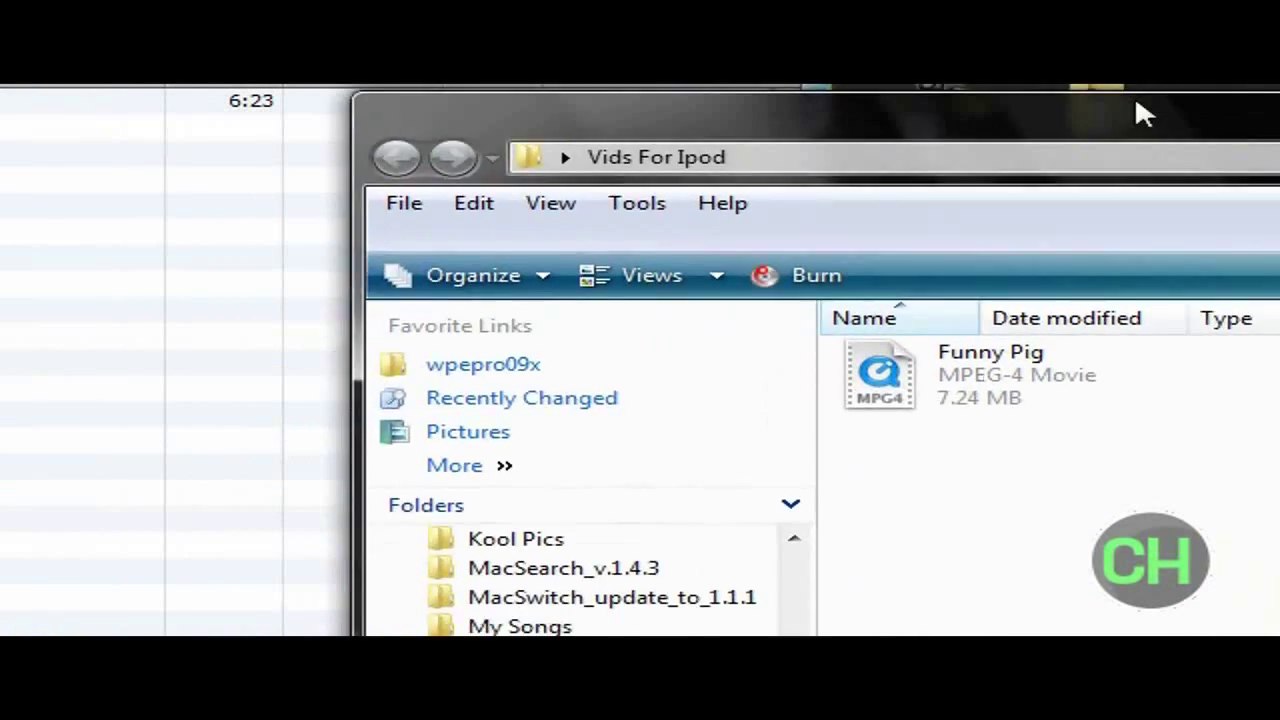
{"action": "left_click_drag", "start_coordinate": [1084, 88], "coordinate": [1180, 90]}
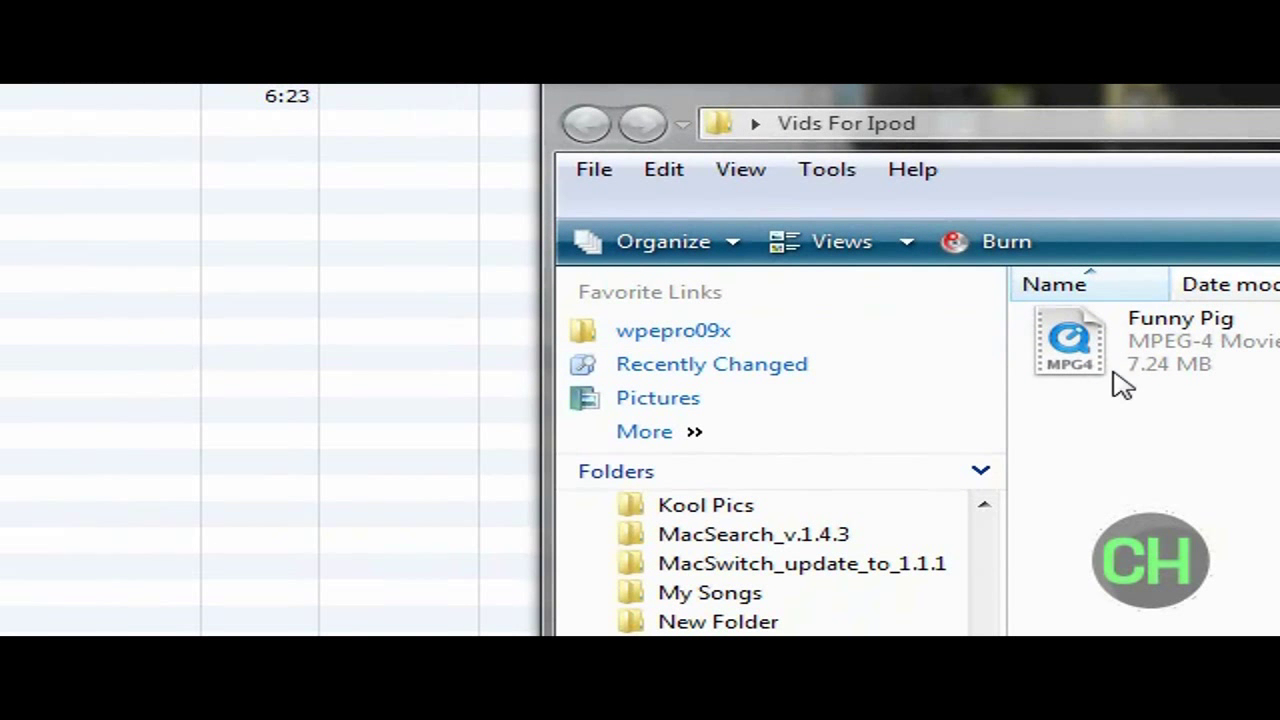
{"action": "left_click_drag", "start_coordinate": [1130, 352], "coordinate": [0, 200]}
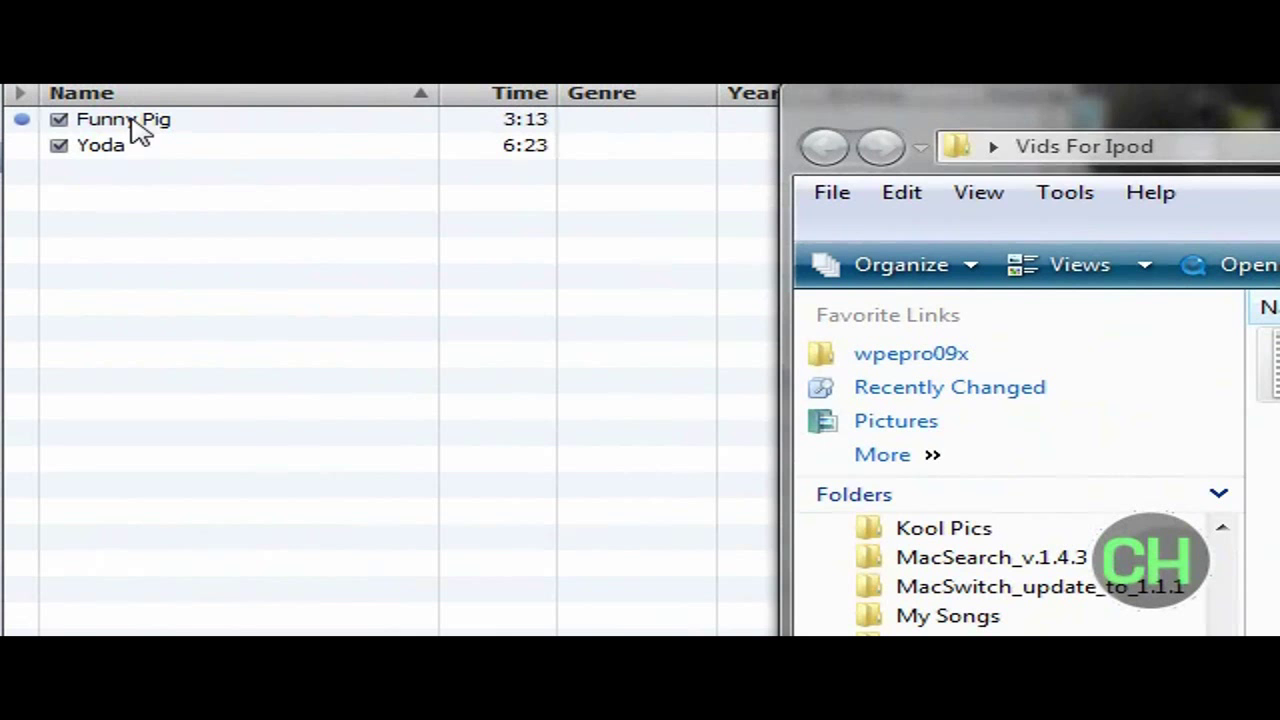
{"action": "left_click_drag", "start_coordinate": [1279, 126], "coordinate": [358, 176]}
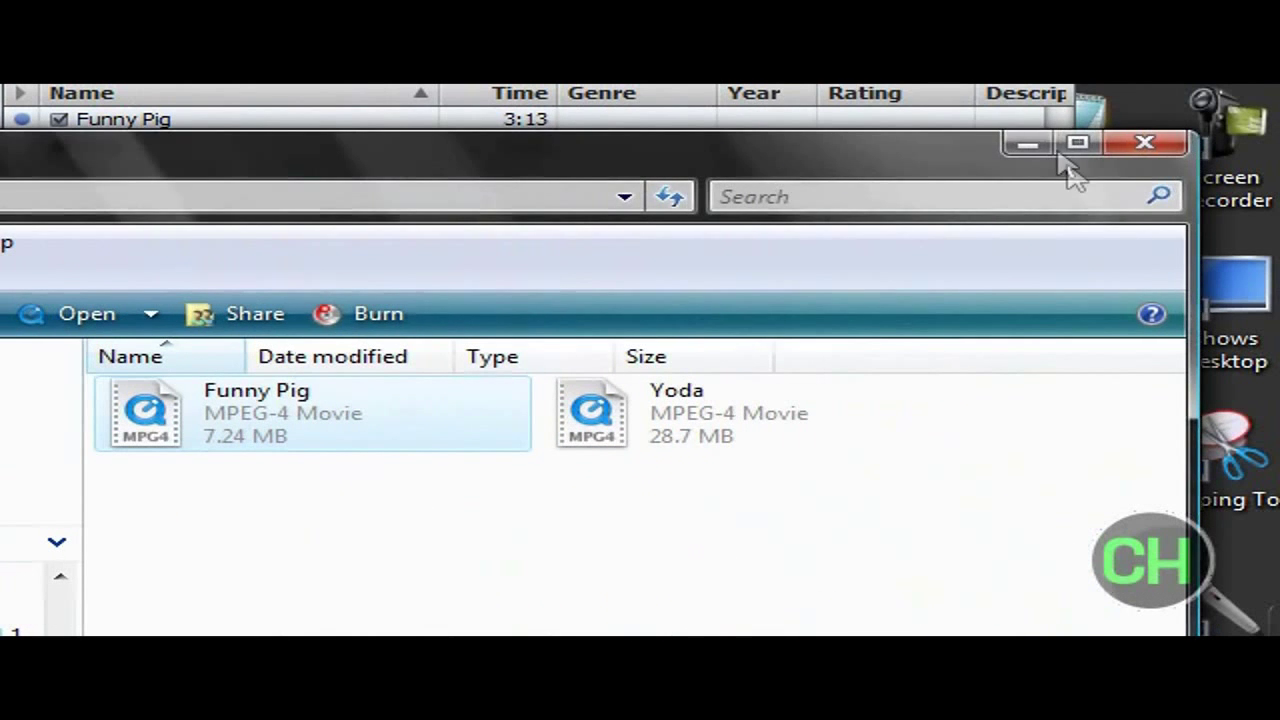
{"action": "left_click", "coordinate": [1147, 143]}
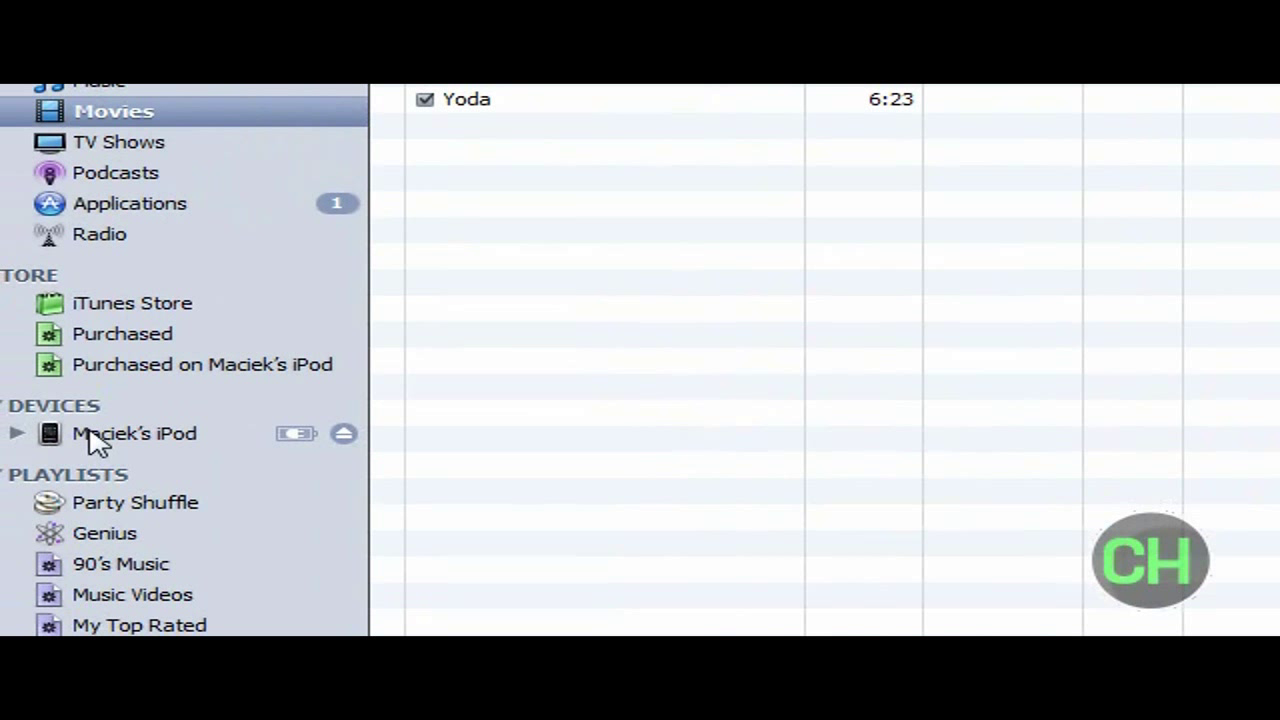
Open the connected iPod's movie sync settings and include Funny Pig among the selected movies to sync.
{"action": "double_click", "coordinate": [150, 440]}
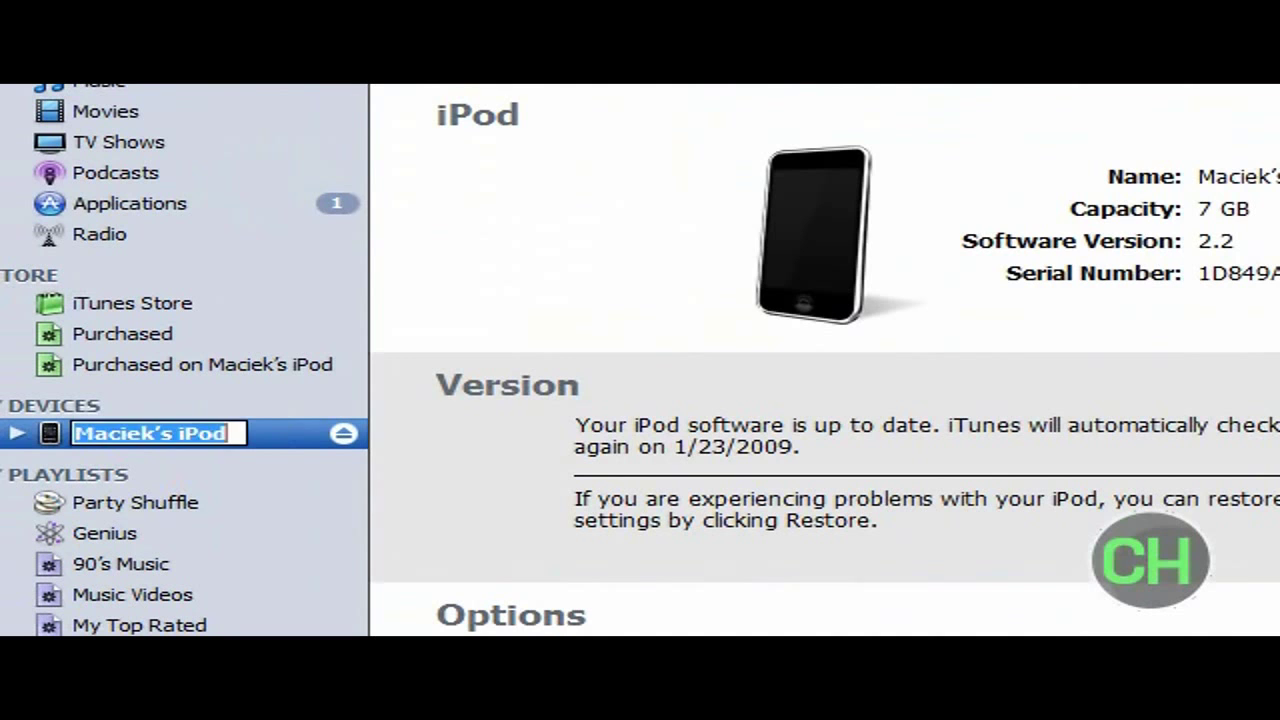
{"action": "key", "text": "Return"}
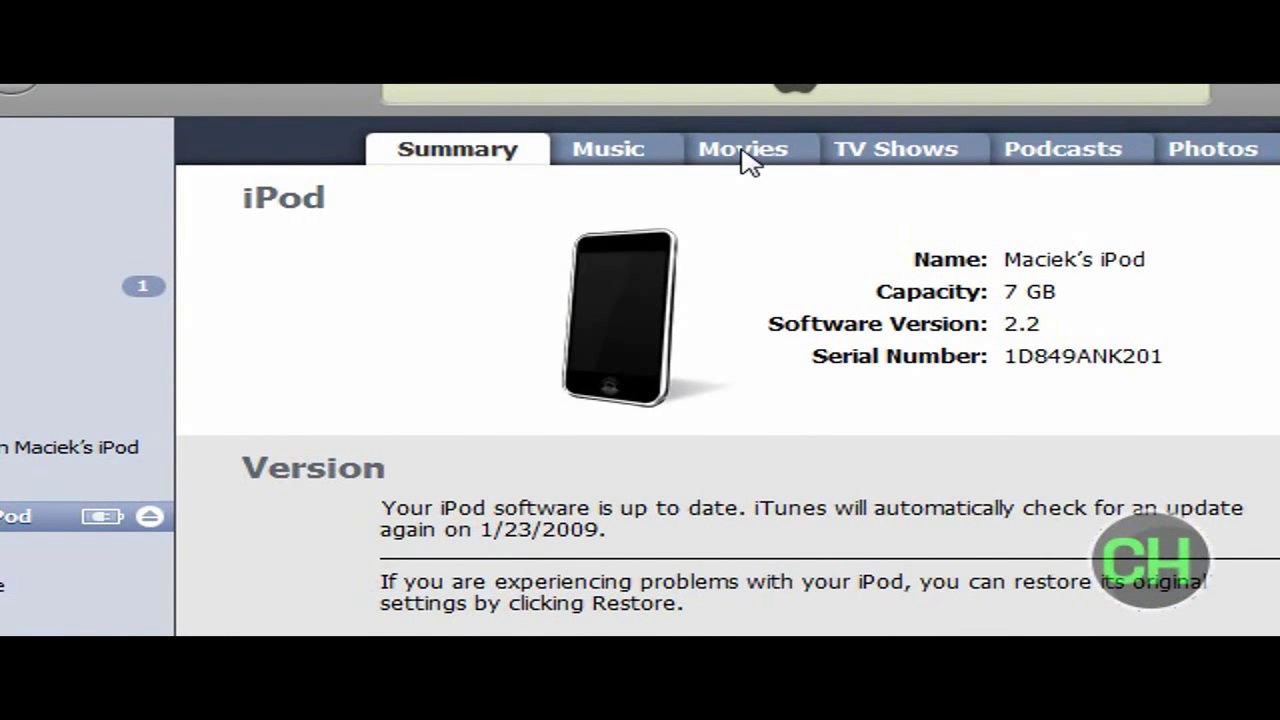
{"action": "left_click", "coordinate": [745, 158]}
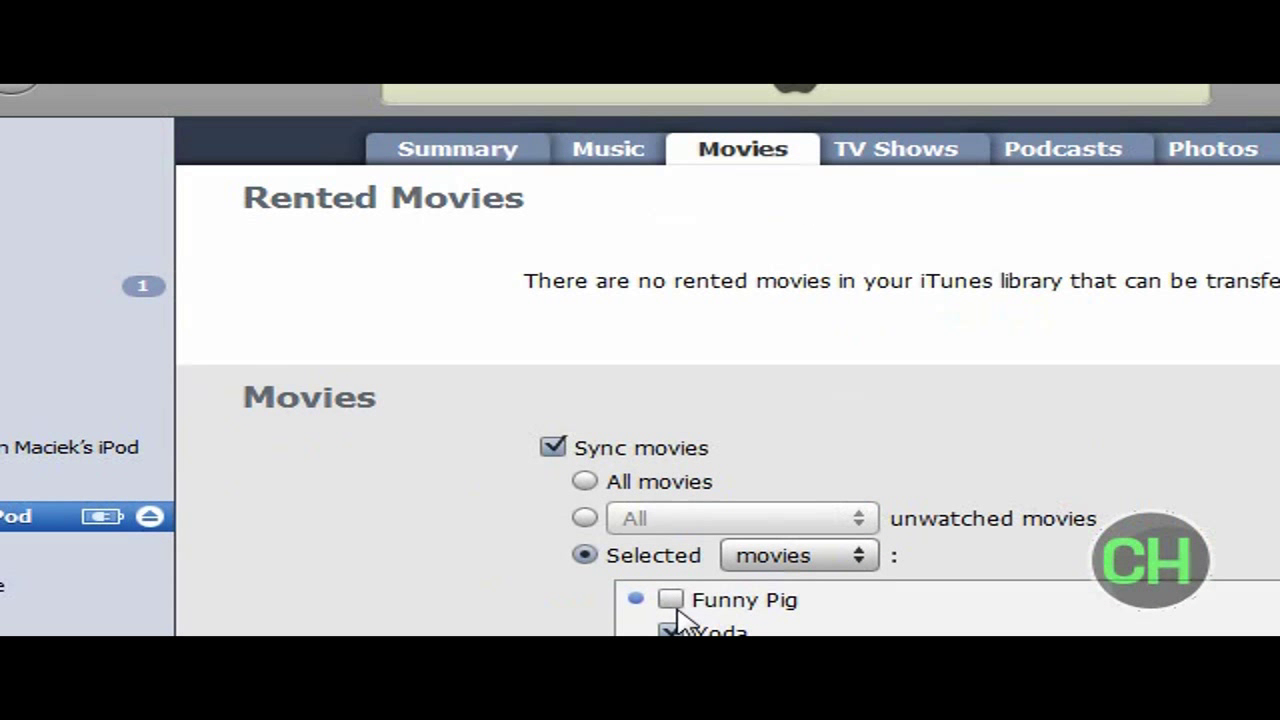
{"action": "left_click", "coordinate": [671, 600]}
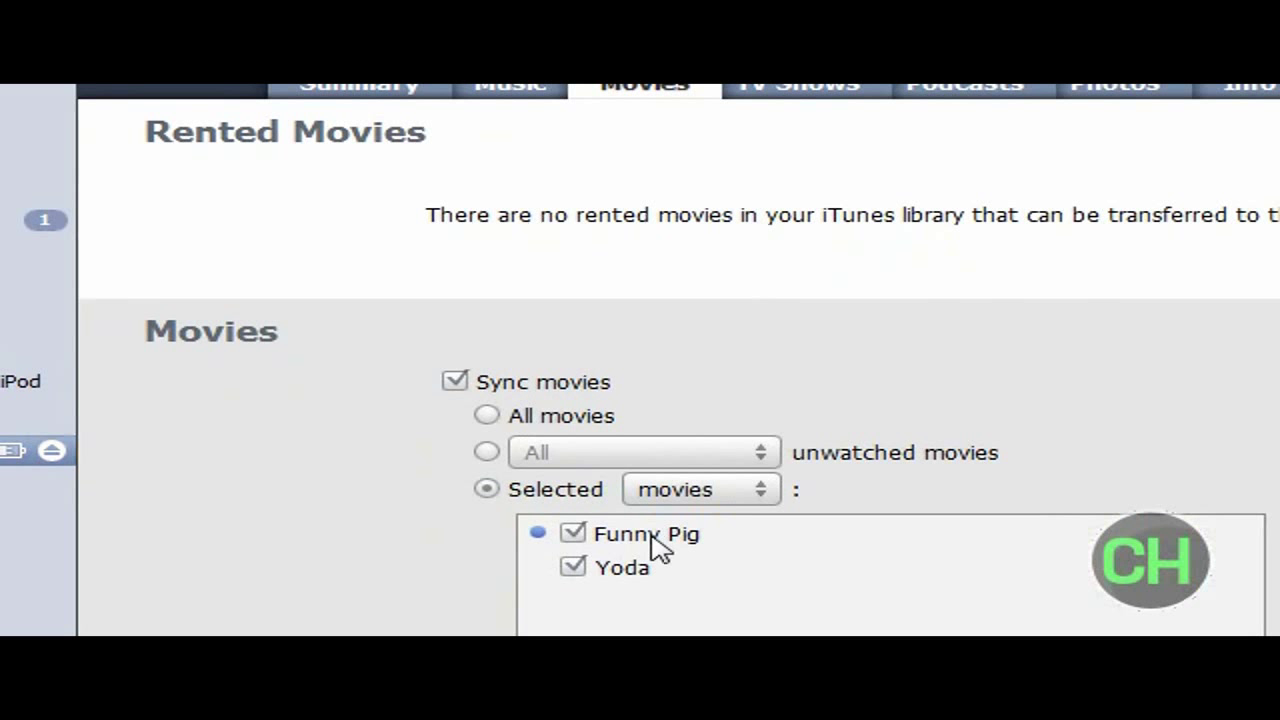
{"action": "left_click", "coordinate": [457, 386]}
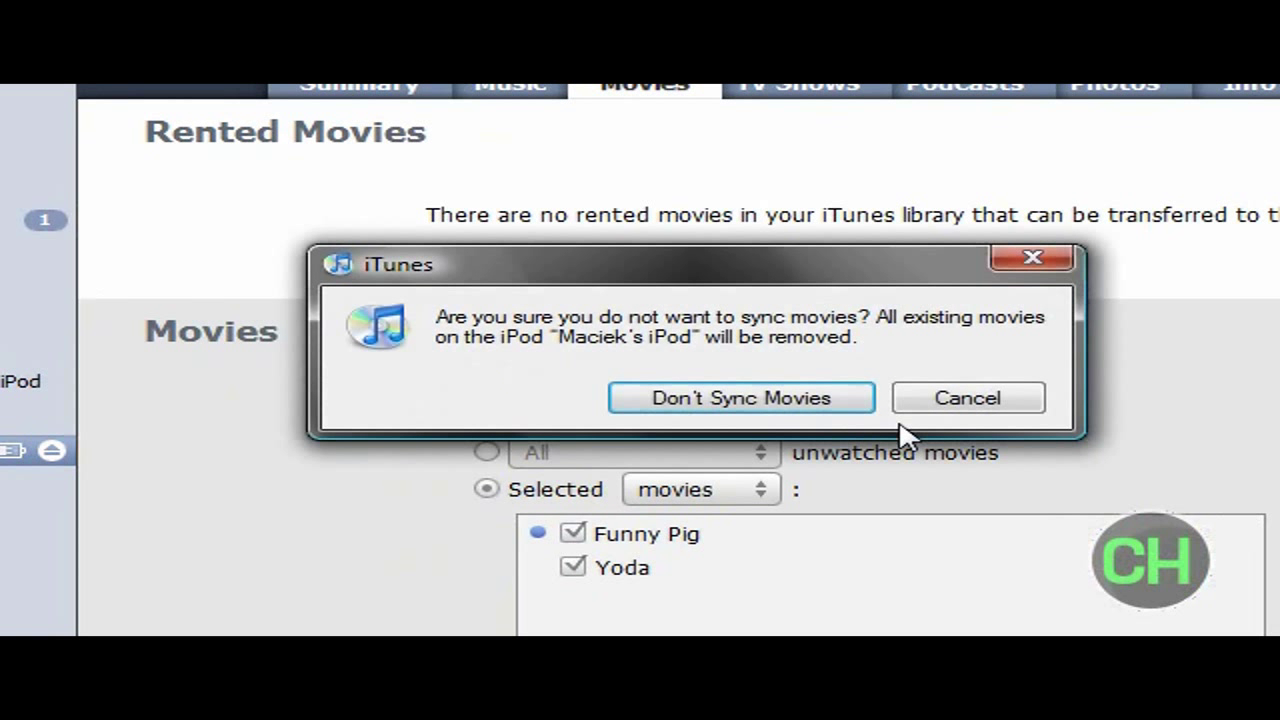
{"action": "left_click", "coordinate": [1033, 258]}
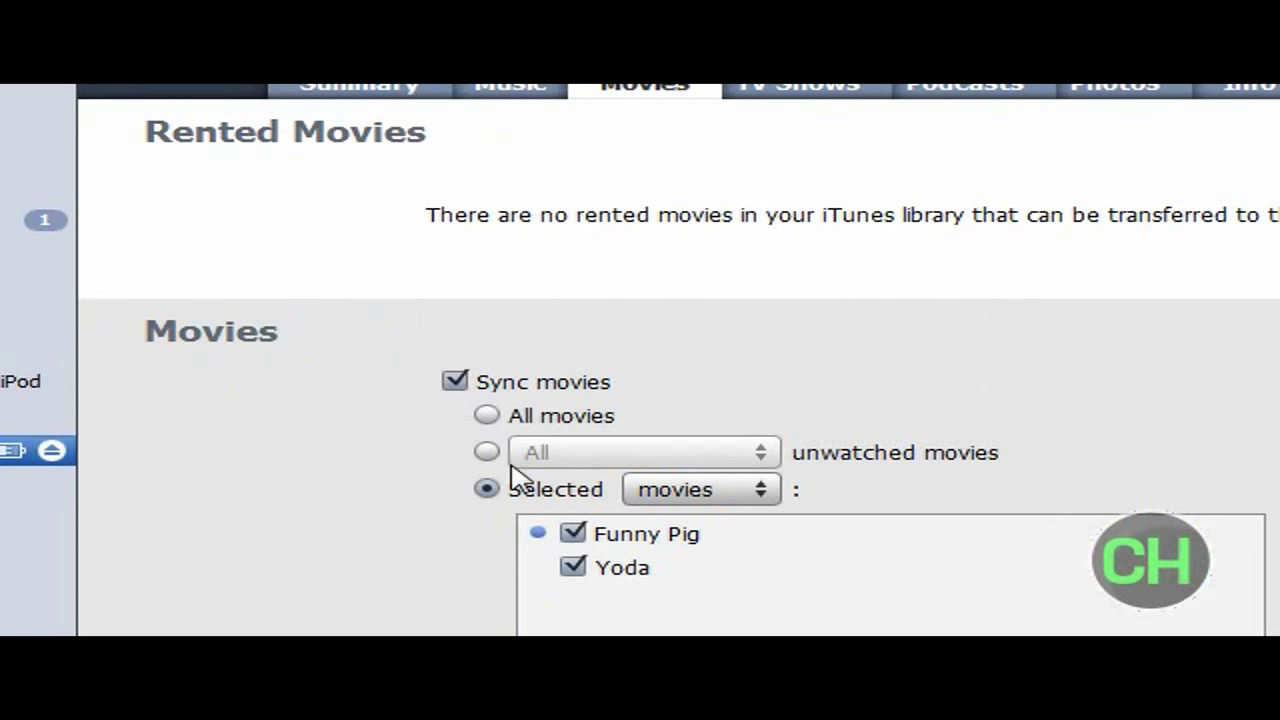
{"action": "left_click", "coordinate": [455, 381]}
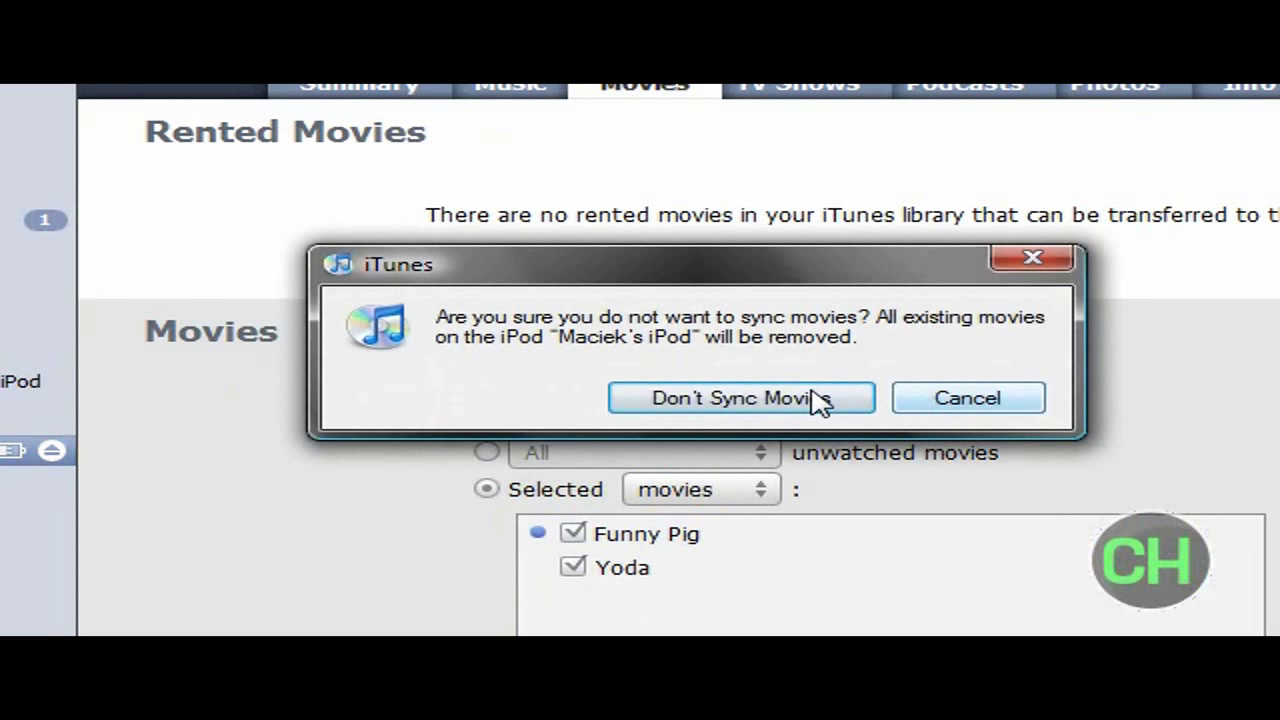
{"action": "left_click", "coordinate": [982, 412]}
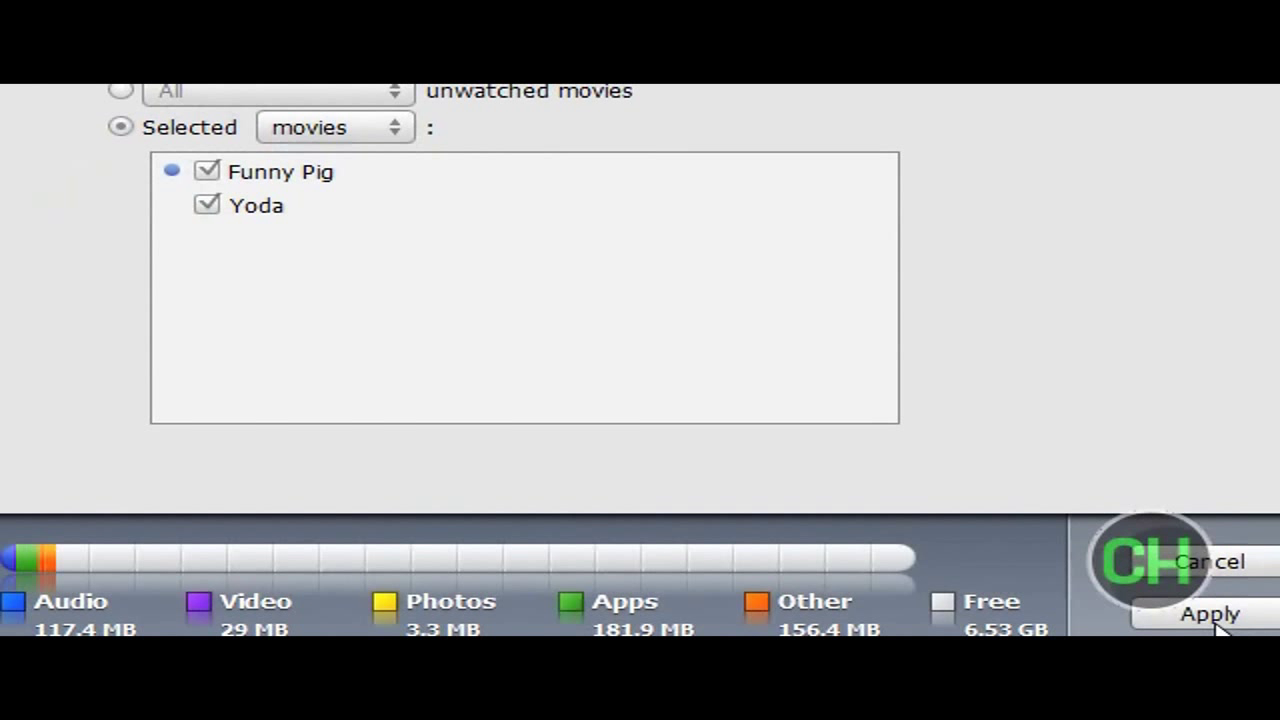
Apply the movie sync settings to the iPod.
{"action": "left_click", "coordinate": [1218, 624]}
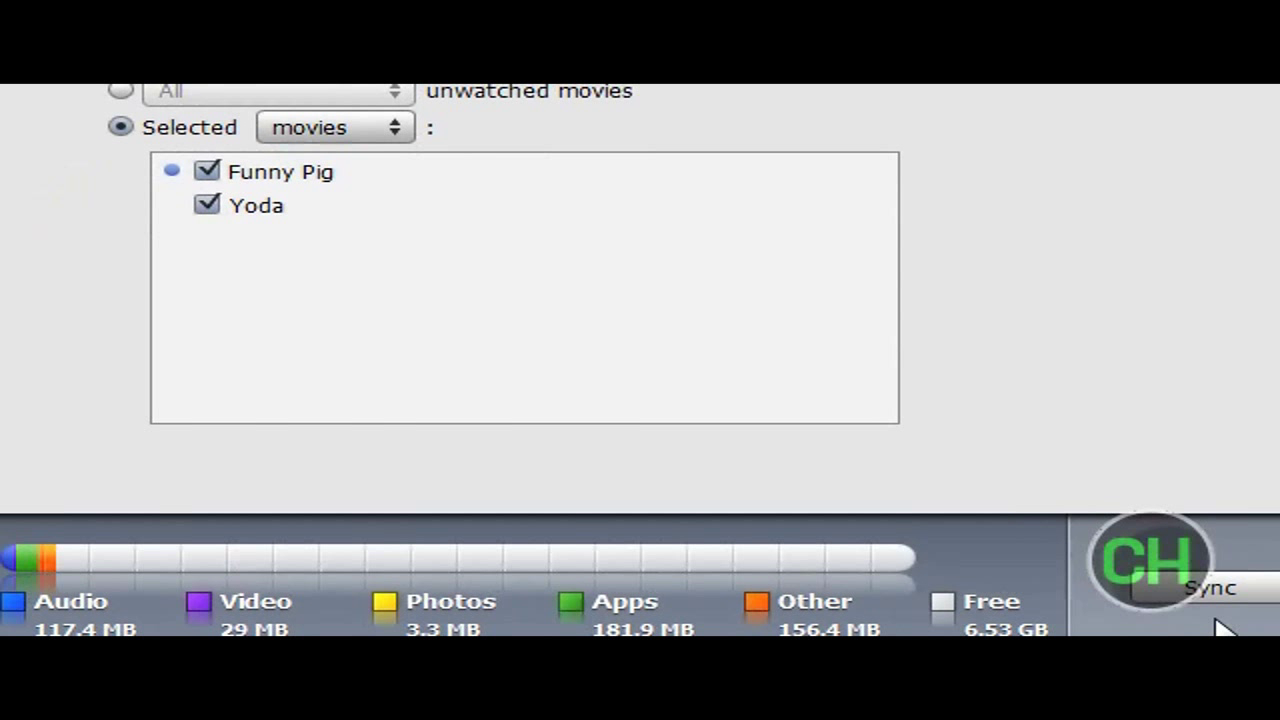